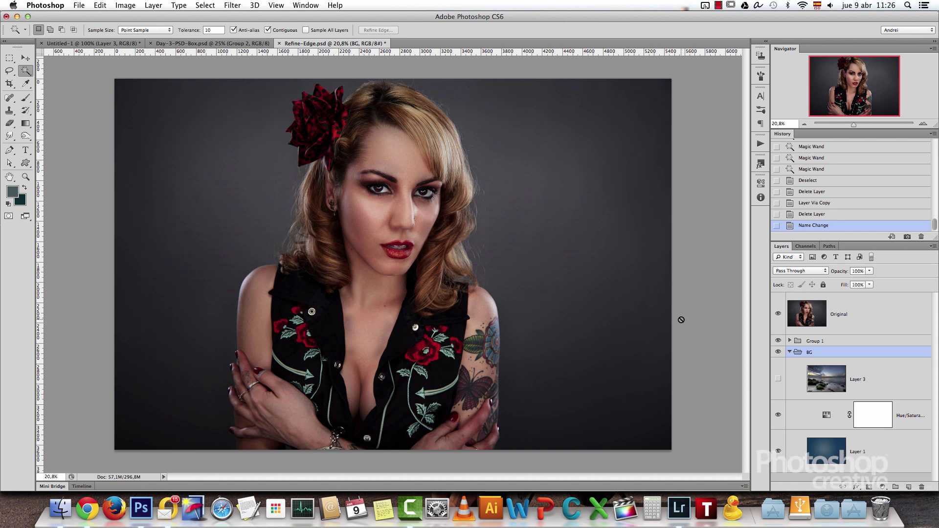
# Hide the Original layer and examine the hair edges of the finished cutout against the green background
pyautogui.click(779, 314)
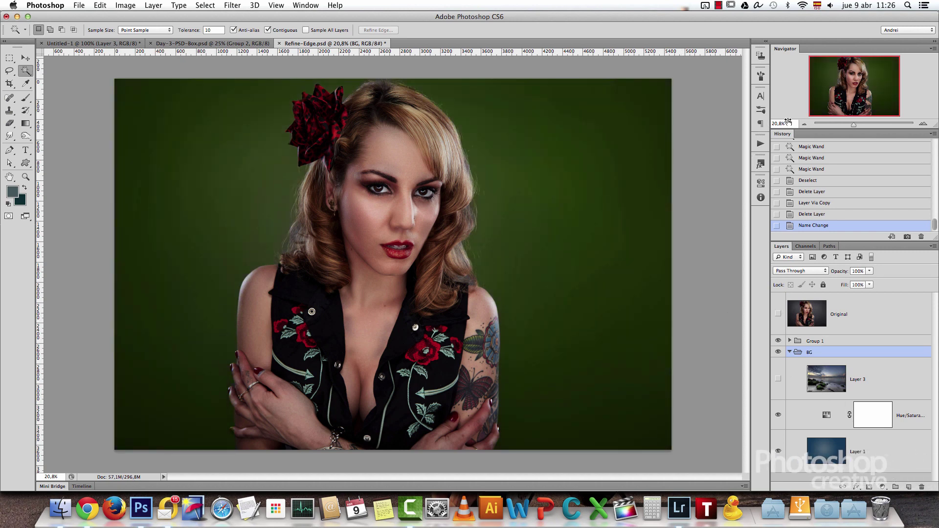
pyautogui.press('super+1')
pyautogui.moveTo(381, 247); pyautogui.dragTo(548, 460)
pyautogui.moveTo(284, 73); pyautogui.dragTo(466, 296)
pyautogui.moveTo(461, 223); pyautogui.dragTo(462, 147)
pyautogui.moveTo(512, 292); pyautogui.dragTo(511, 183)
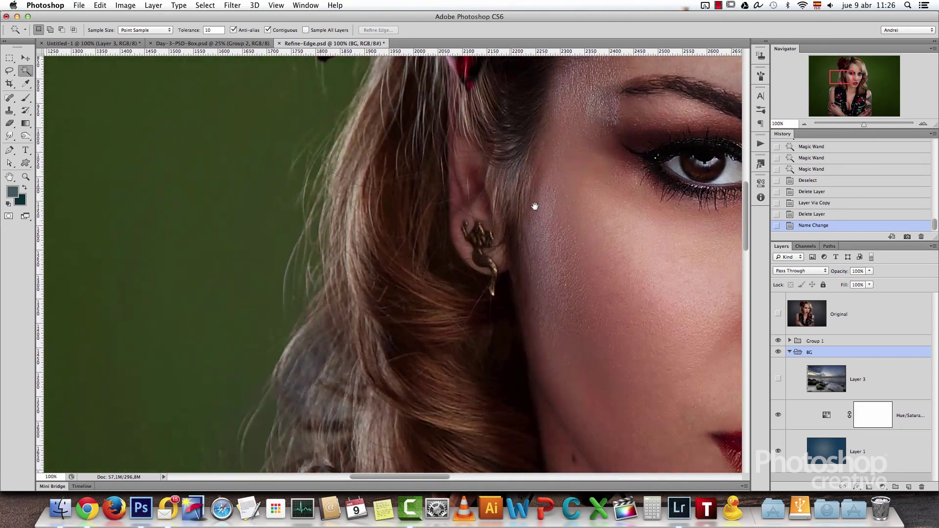
# Show Layer 3 in the BG group and inspect the cutout's hair edges against the seascape
pyautogui.click(778, 379)
pyautogui.scroll(-10, 441, 237)
pyautogui.moveTo(565, 205); pyautogui.dragTo(461, 295)
pyautogui.scroll(5, 518, 126)
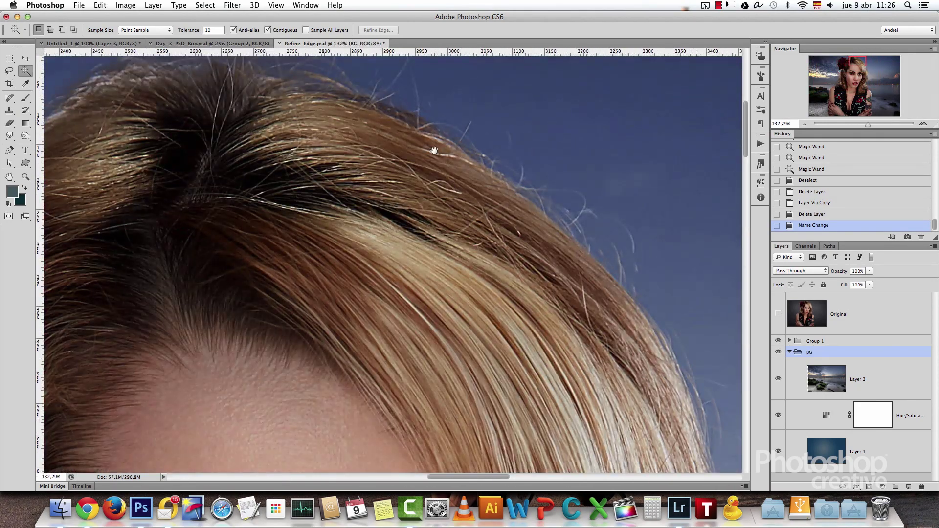
pyautogui.moveTo(434, 150); pyautogui.dragTo(612, 238)
pyautogui.moveTo(581, 349); pyautogui.dragTo(404, 130)
pyautogui.moveTo(535, 374); pyautogui.dragTo(532, 298)
pyautogui.scroll(-8, 533, 298)
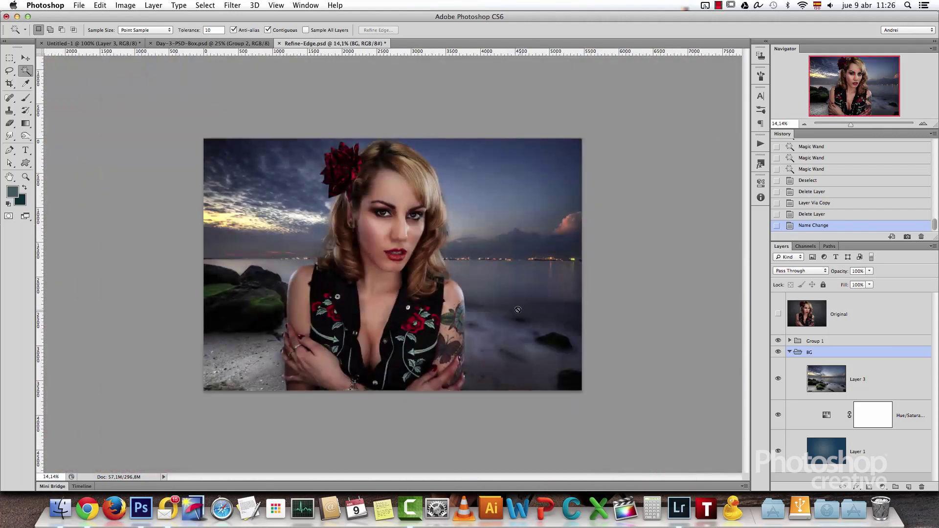
pyautogui.scroll(2, 404, 228)
# Collapse the BG group, hide Group 1 and show the Original layer
pyautogui.click(790, 352)
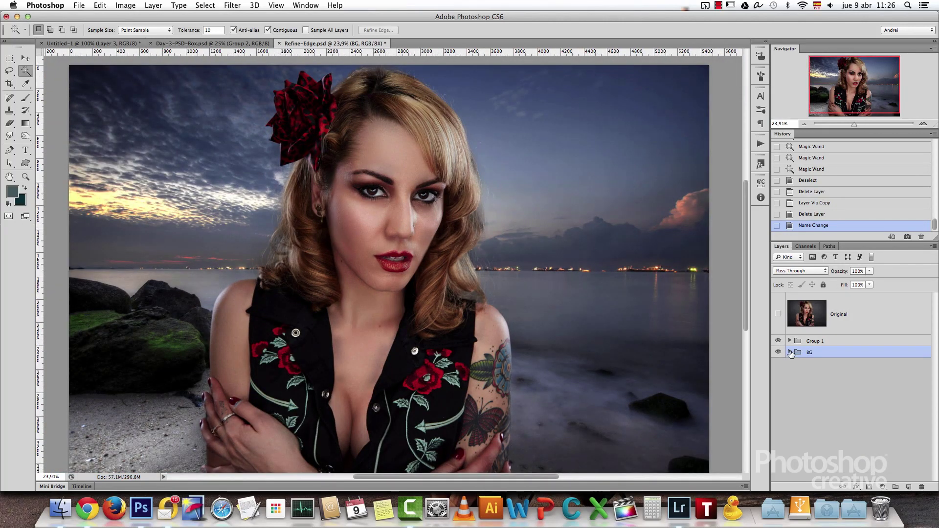
pyautogui.click(778, 341)
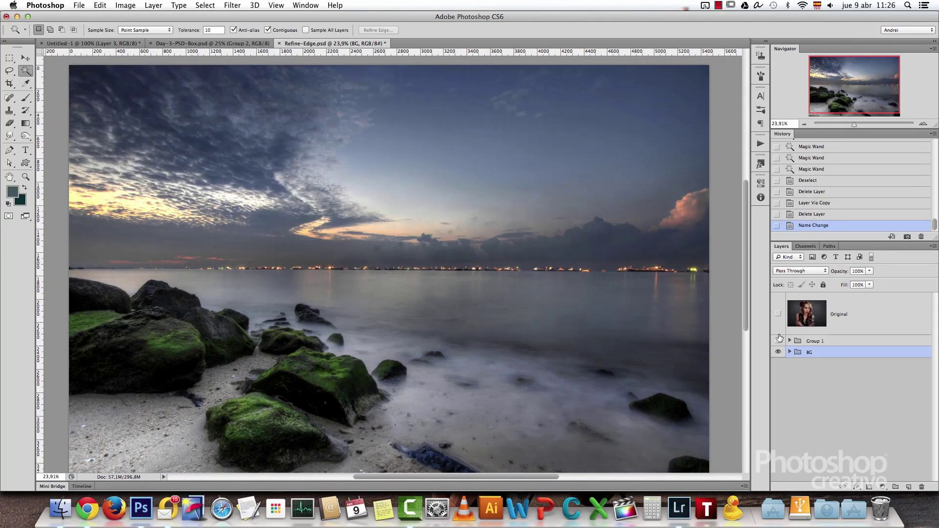
pyautogui.click(779, 314)
# Duplicate the Original layer and rename the copy "masked"
pyautogui.scroll(-1, 397, 282)
pyautogui.click(851, 319)
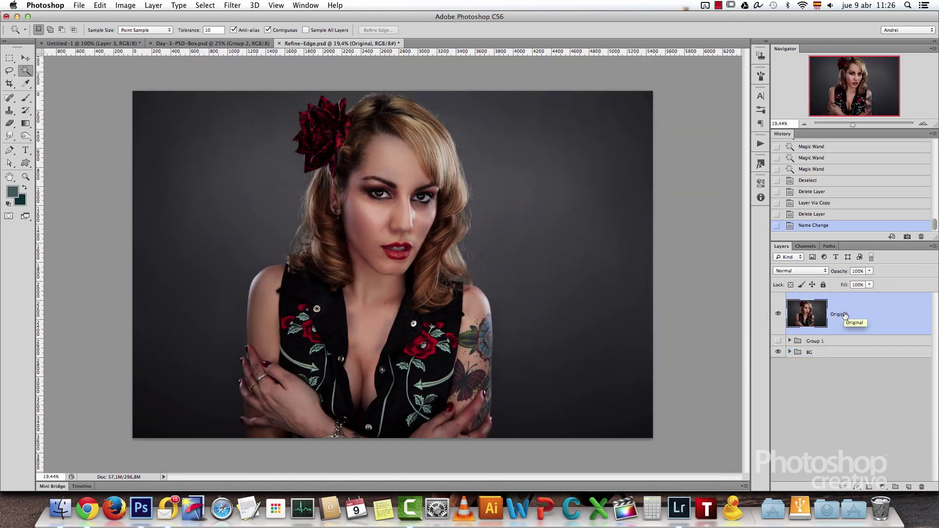
pyautogui.press('super+j')
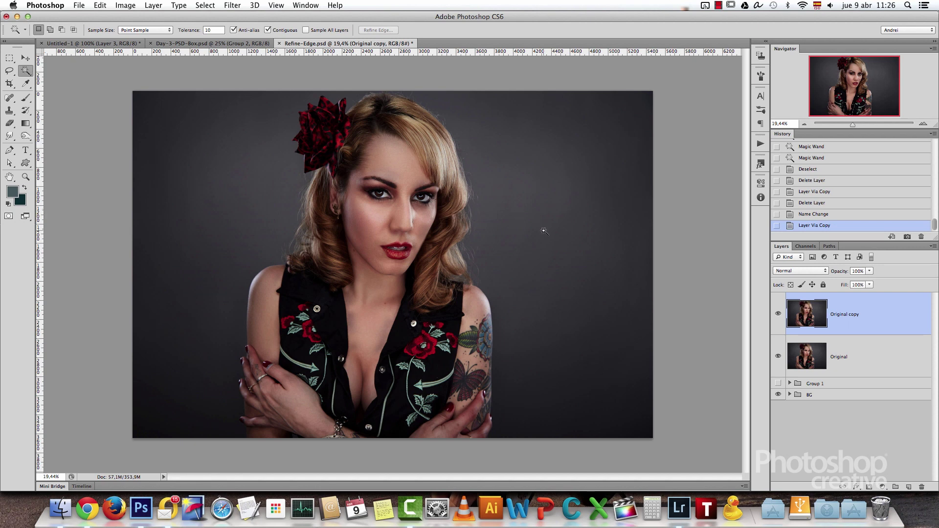
pyautogui.doubleClick(846, 315)
pyautogui.write('masked')
pyautogui.press('Return')
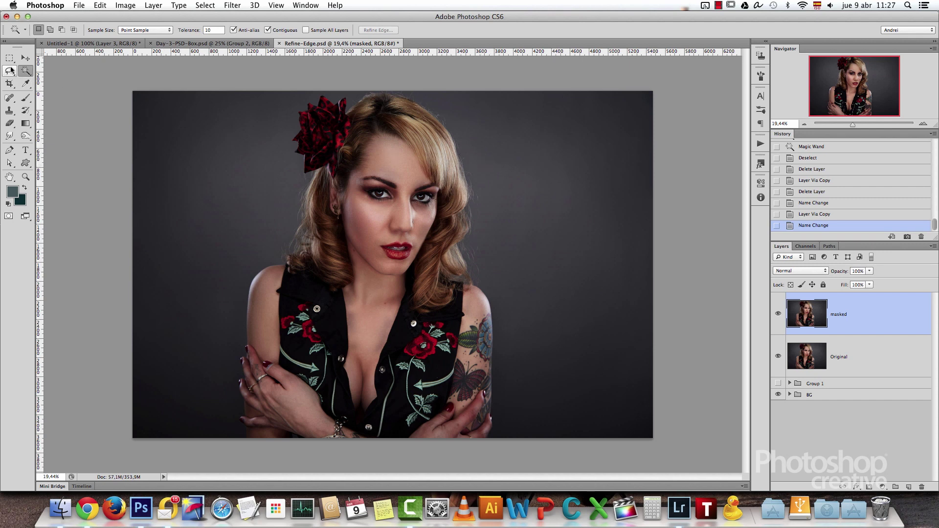
# Select the grey backdrop all around the woman using the Magic Wand with a tolerance of 20
pyautogui.click(26, 71)
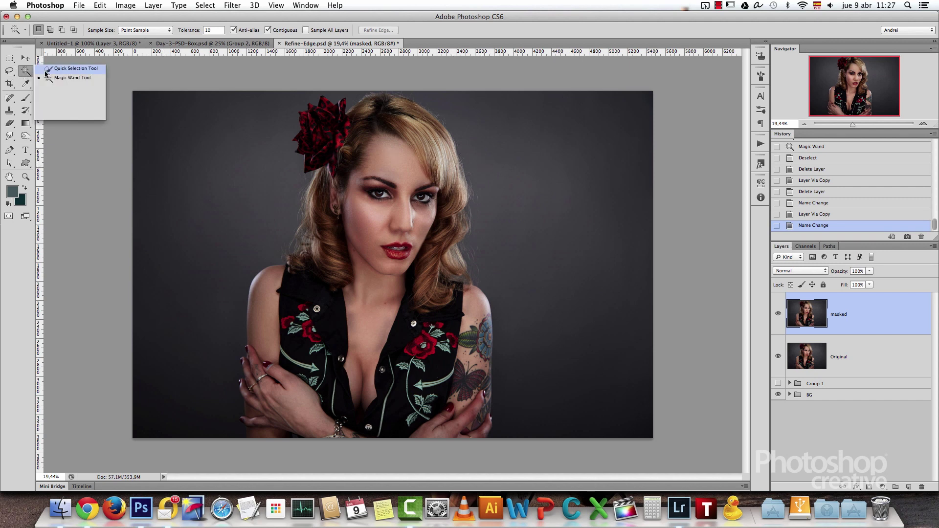
pyautogui.click(76, 77)
pyautogui.click(175, 33)
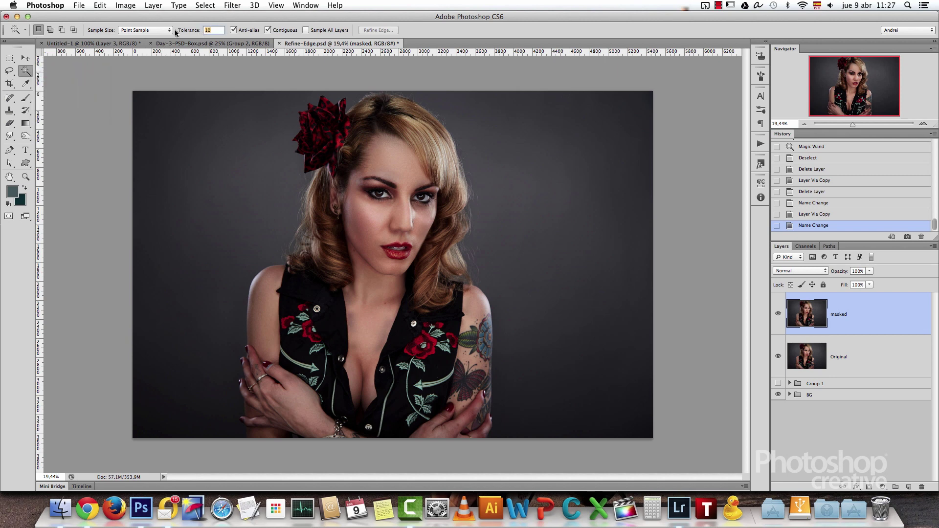
pyautogui.click(232, 173)
pyautogui.keyDown('shift'); pyautogui.click(218, 304); pyautogui.keyUp('shift')
pyautogui.keyDown('shift'); pyautogui.click(176, 406); pyautogui.keyUp('shift')
pyautogui.keyDown('shift'); pyautogui.click(177, 406); pyautogui.keyUp('shift')
pyautogui.keyDown('shift'); pyautogui.click(562, 393); pyautogui.keyUp('shift')
pyautogui.keyDown('shift'); pyautogui.click(517, 207); pyautogui.keyUp('shift')
pyautogui.keyDown('shift'); pyautogui.click(562, 277); pyautogui.keyUp('shift')
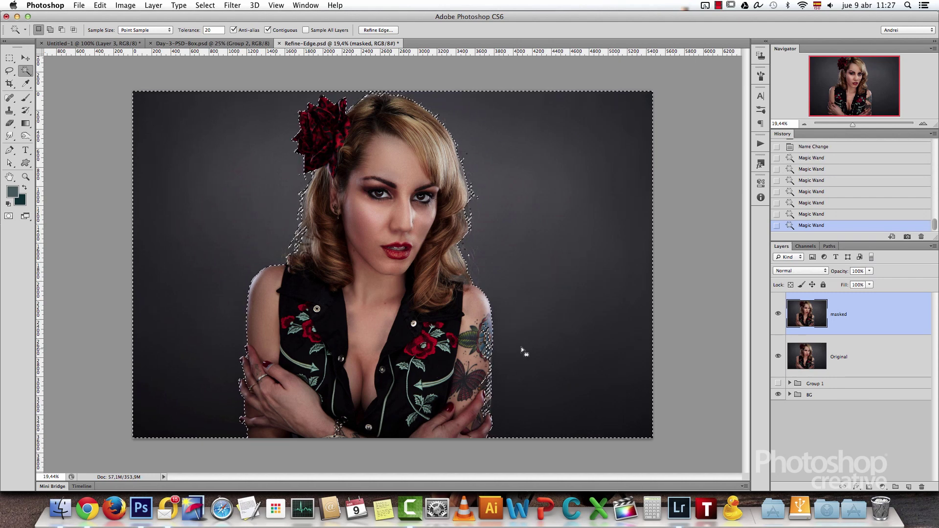
# Undo the last Magic Wand addition and add the backdrop beside the tattooed arm with the tolerance set to 10
pyautogui.hotkey('ctrl', 'z')
pyautogui.click(194, 29)
pyautogui.write('10')
pyautogui.keyDown('shift'); pyautogui.click(524, 288); pyautogui.keyUp('shift')
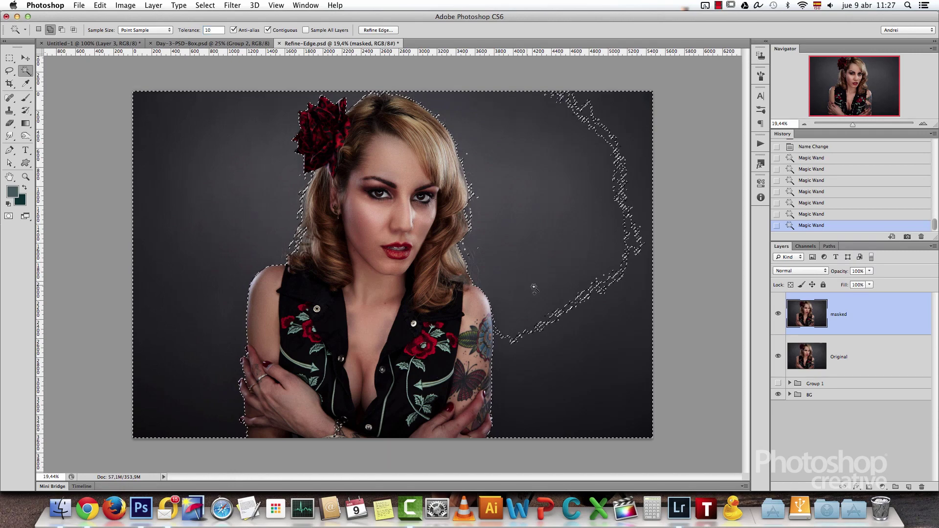
pyautogui.keyDown('shift'); pyautogui.click(578, 303); pyautogui.keyUp('shift')
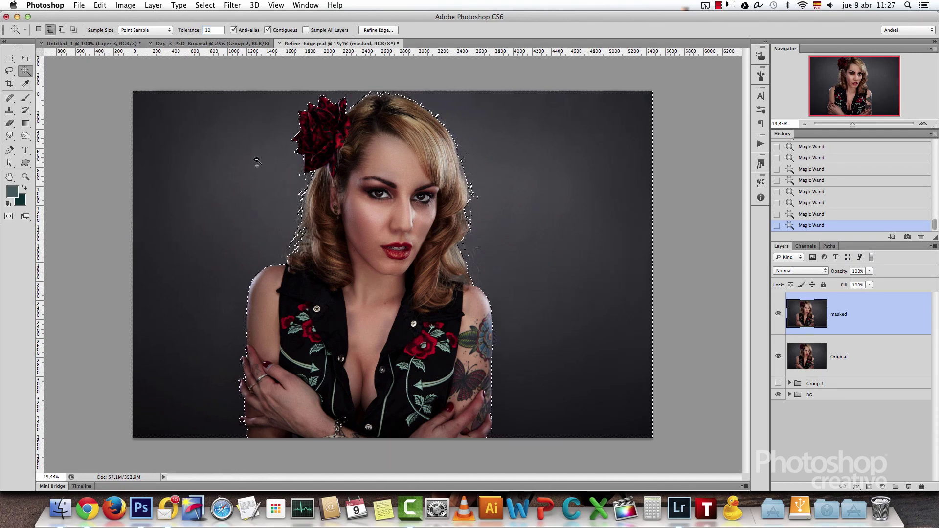
# Subtract the lowest fingernail and the adjoining arm edge on the flower side from the backdrop selection with the Quick Selection tool
pyautogui.press('super+1')
pyautogui.moveTo(538, 365); pyautogui.dragTo(413, 265)
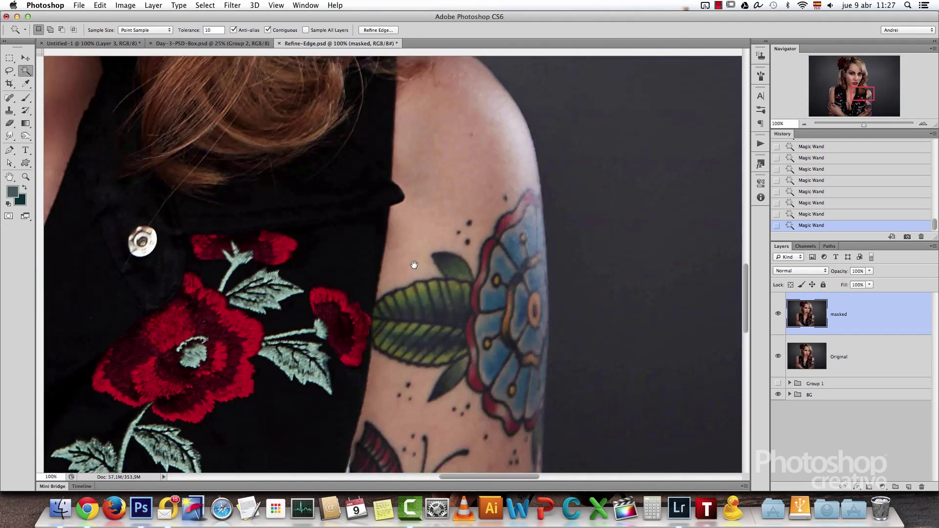
pyautogui.scroll(-5, 414, 264)
pyautogui.hscroll(7, 414, 265)
pyautogui.scroll(-6, 462, 300)
pyautogui.hscroll(-1, 462, 299)
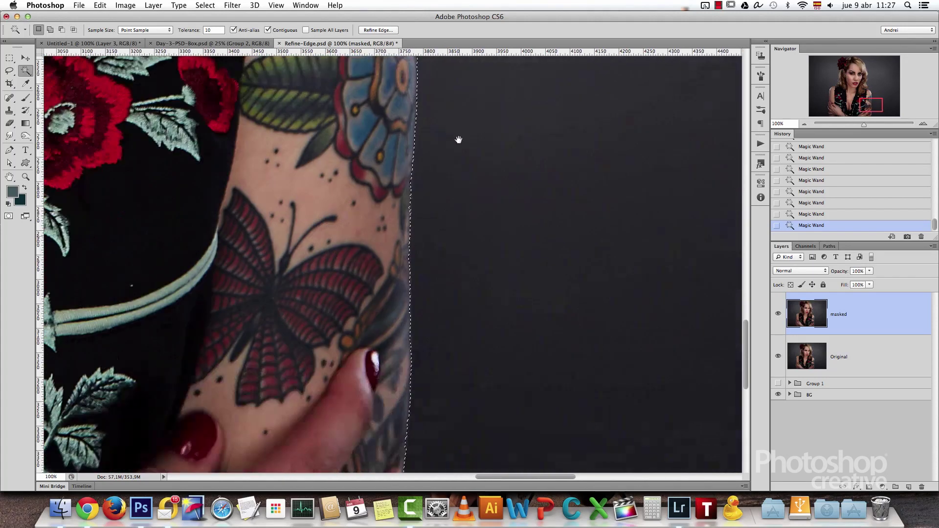
pyautogui.moveTo(870, 111); pyautogui.dragTo(825, 109)
pyautogui.moveTo(415, 330); pyautogui.dragTo(331, 220)
pyautogui.scroll(2, 345, 268)
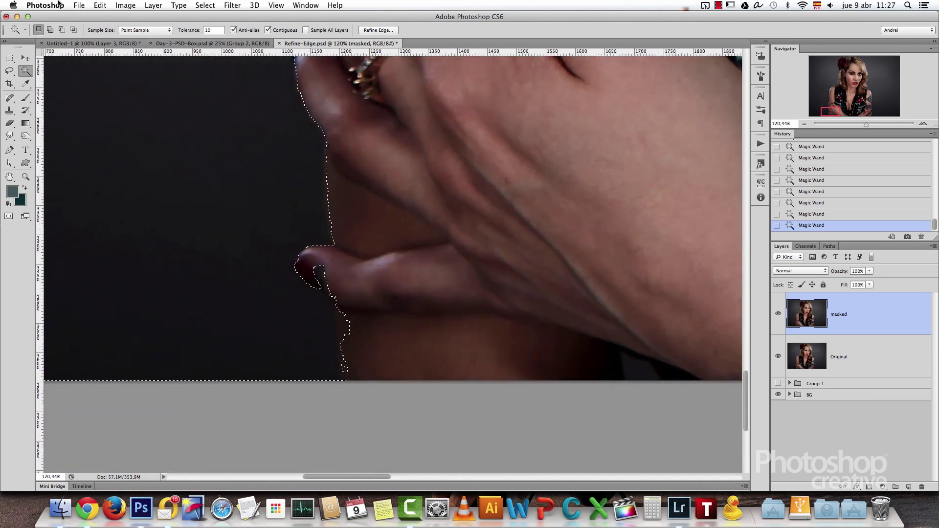
pyautogui.click(27, 74)
pyautogui.click(69, 72)
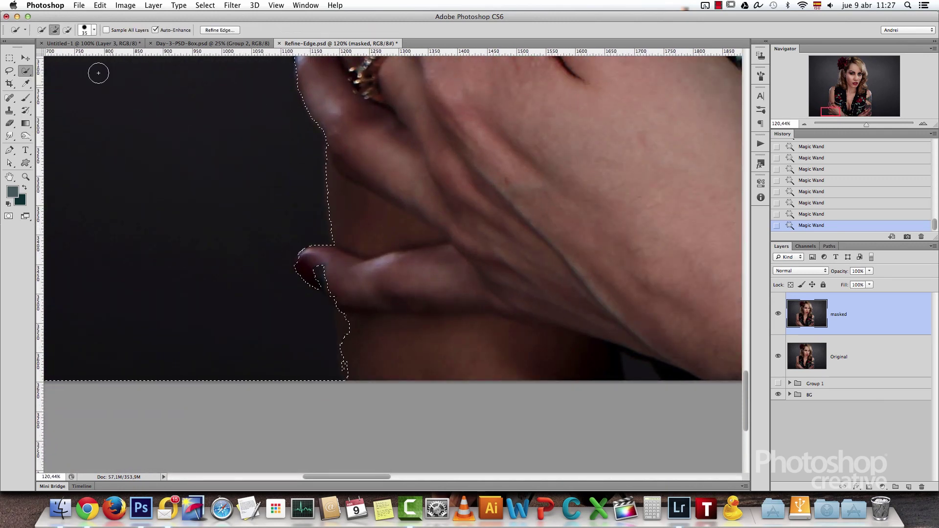
pyautogui.moveTo(319, 273)
pyautogui.mouseDown()
pyautogui.moveTo(329, 269)
pyautogui.moveTo(351, 302)
pyautogui.moveTo(350, 378)
pyautogui.mouseUp()
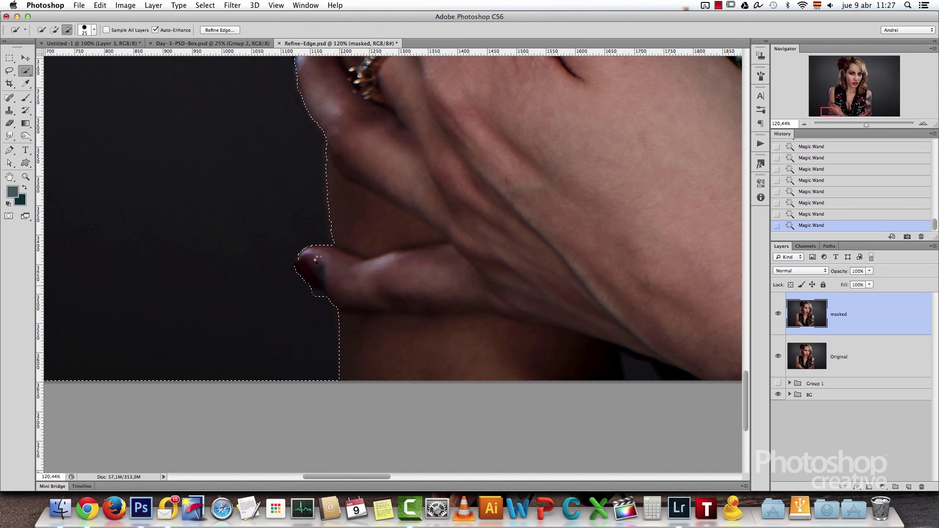
pyautogui.click(303, 260)
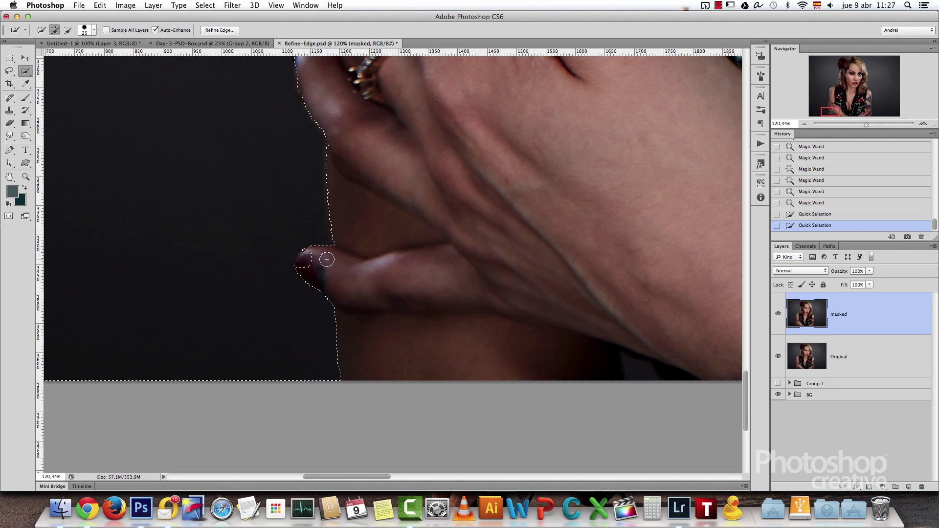
pyautogui.moveTo(312, 259); pyautogui.dragTo(309, 258)
# Clean up the selection edge around the upper fingers and nails of the same hand
pyautogui.moveTo(408, 245)
pyautogui.mouseDown()
pyautogui.moveTo(457, 403)
pyautogui.moveTo(455, 466)
pyautogui.mouseUp()
pyautogui.moveTo(345, 253); pyautogui.dragTo(346, 275)
pyautogui.moveTo(410, 222); pyautogui.dragTo(416, 342)
pyautogui.moveTo(359, 240); pyautogui.dragTo(372, 278)
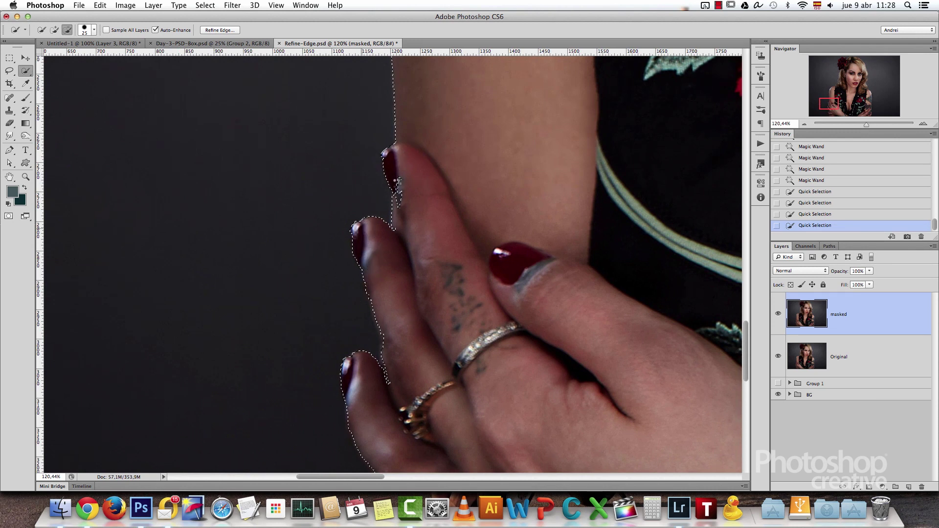
pyautogui.moveTo(396, 186)
pyautogui.mouseDown()
pyautogui.moveTo(400, 208)
pyautogui.moveTo(401, 180)
pyautogui.mouseUp()
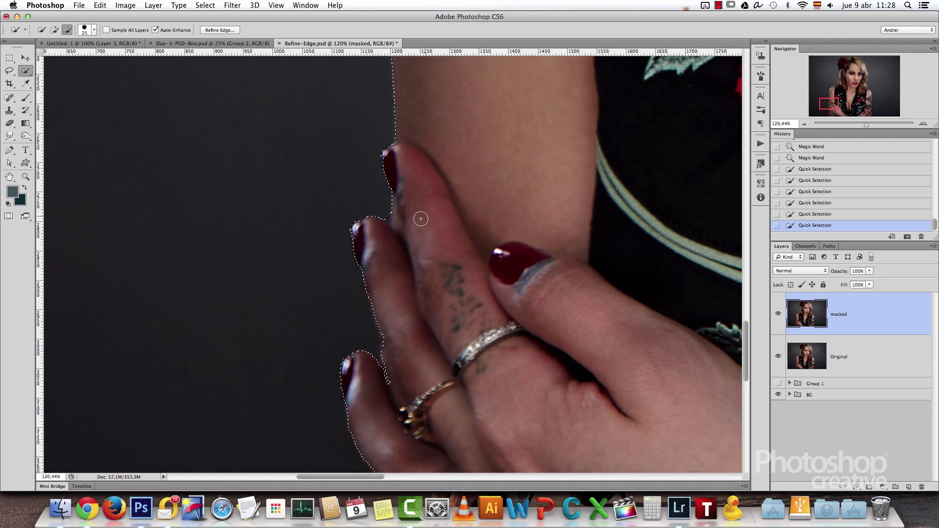
# Reduce the Quick Selection brush to 9 px and subtract the topmost fingernail's edge from the selection
pyautogui.press('[')
pyautogui.press('[')
pyautogui.press('[')
pyautogui.press('[')
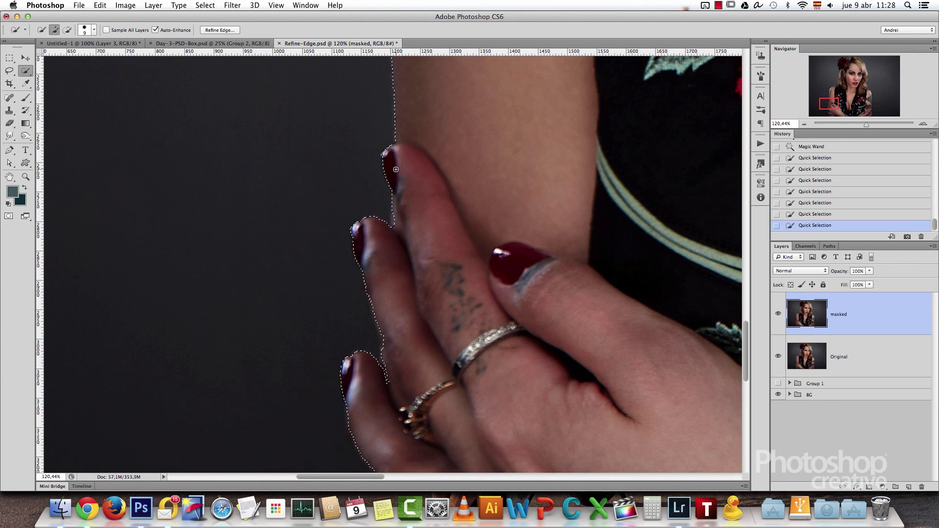
pyautogui.keyDown('alt'); pyautogui.click(384, 157); pyautogui.keyUp('alt')
# Enlarge the Quick Selection brush to 60 px and add the speckled backdrop gaps along the hair opposite the flower
pyautogui.scroll(-10, 428, 180)
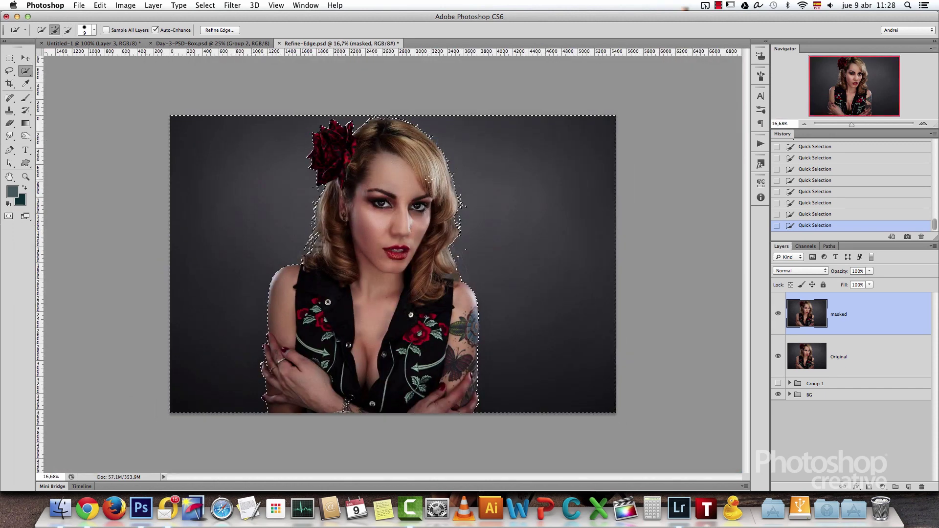
pyautogui.scroll(5, 340, 236)
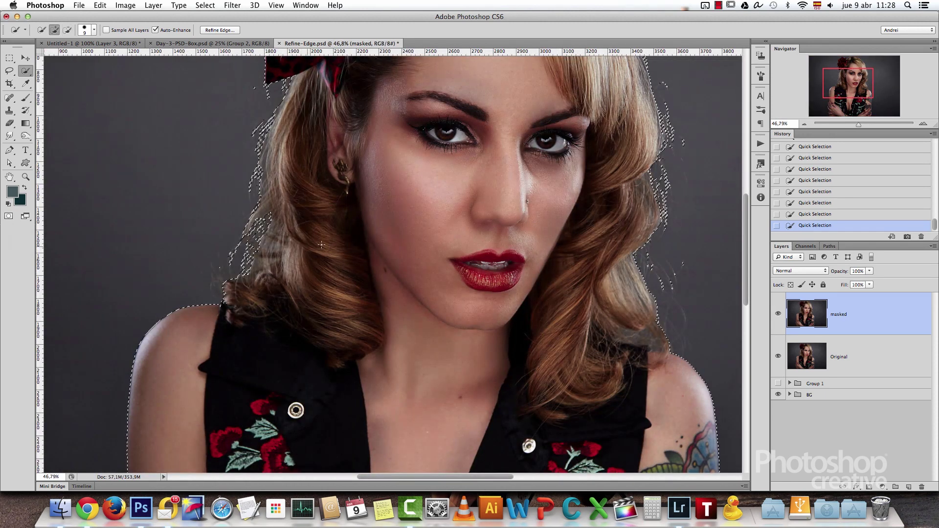
pyautogui.moveTo(520, 215); pyautogui.dragTo(307, 247)
pyautogui.press(']')
pyautogui.press(']')
pyautogui.press(']')
pyautogui.press(']')
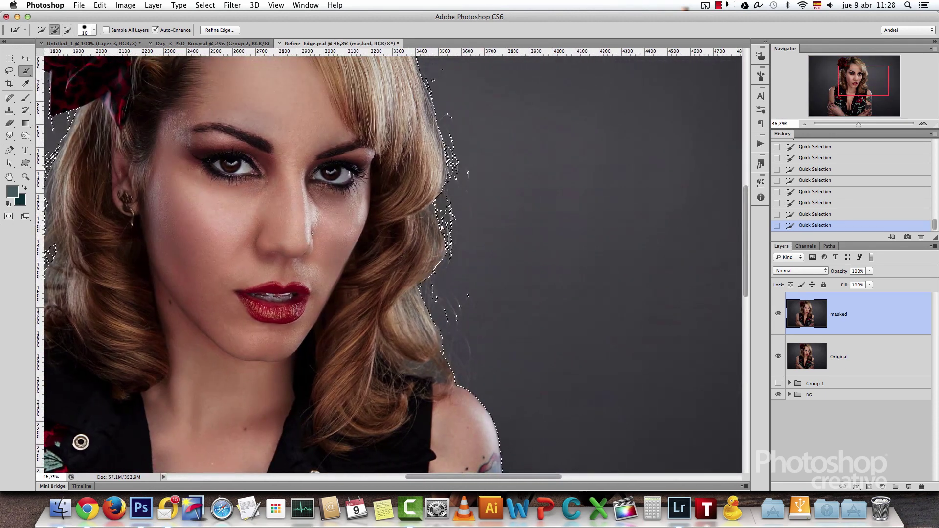
pyautogui.press(']')
pyautogui.press(']')
pyautogui.press(']')
pyautogui.press(']')
pyautogui.press(']')
pyautogui.press(']')
pyautogui.moveTo(455, 323)
pyautogui.mouseDown()
pyautogui.moveTo(460, 293)
pyautogui.moveTo(478, 281)
pyautogui.mouseUp()
pyautogui.press('super+z')
pyautogui.moveTo(459, 267)
pyautogui.mouseDown()
pyautogui.moveTo(460, 141)
pyautogui.moveTo(436, 66)
pyautogui.mouseUp()
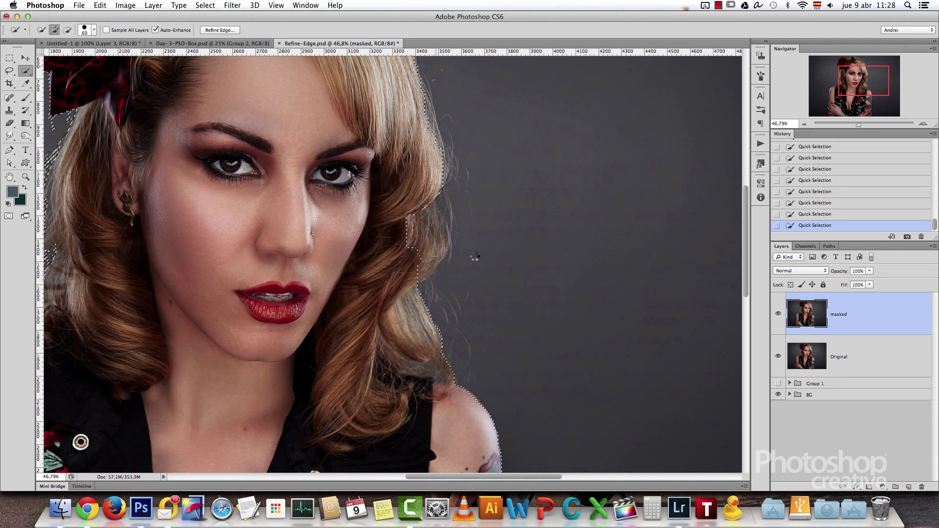
# Subtract the over-selected curl opposite the flower and tidy the selection edge along the upper hair
pyautogui.moveTo(462, 242); pyautogui.dragTo(533, 277)
pyautogui.moveTo(490, 246)
pyautogui.mouseDown()
pyautogui.moveTo(504, 268)
pyautogui.moveTo(499, 288)
pyautogui.mouseUp()
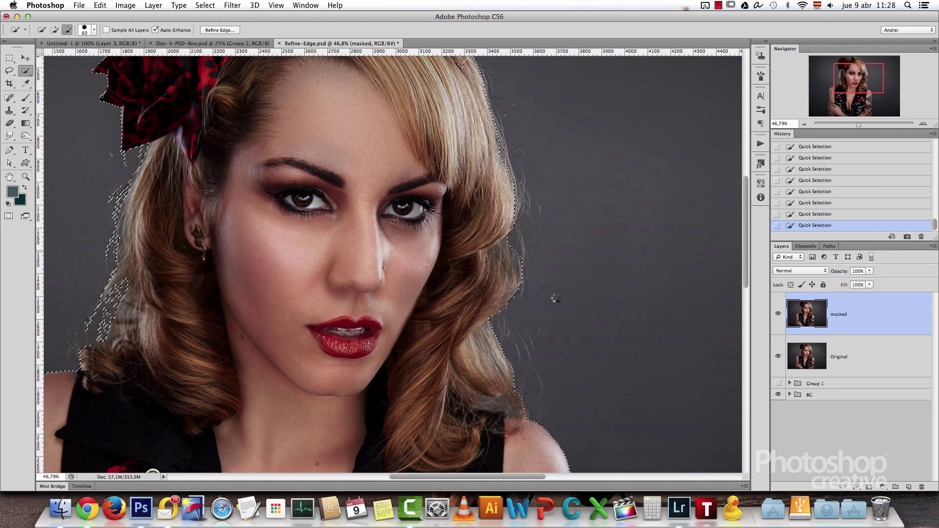
pyautogui.hscroll(-6, 543, 284)
pyautogui.scroll(10, 543, 284)
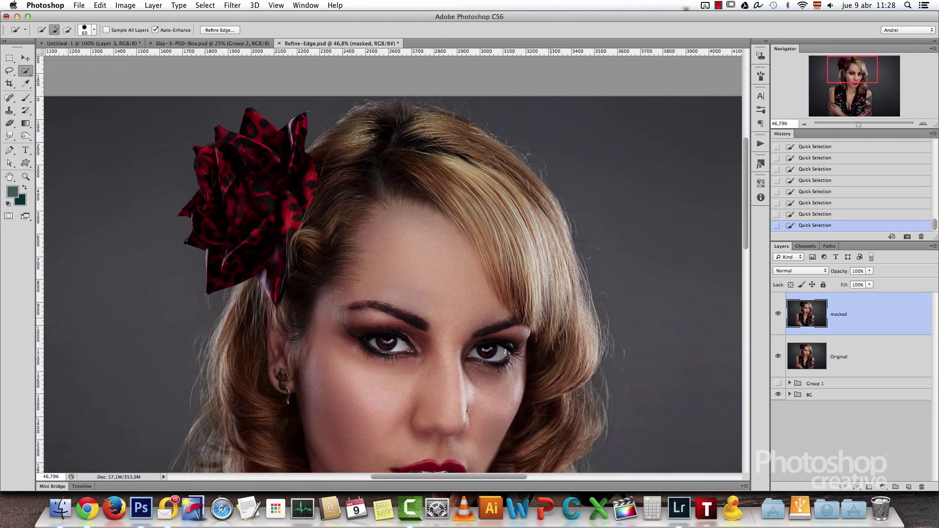
pyautogui.moveTo(544, 201)
pyautogui.mouseDown()
pyautogui.moveTo(394, 103)
pyautogui.moveTo(480, 159)
pyautogui.mouseUp()
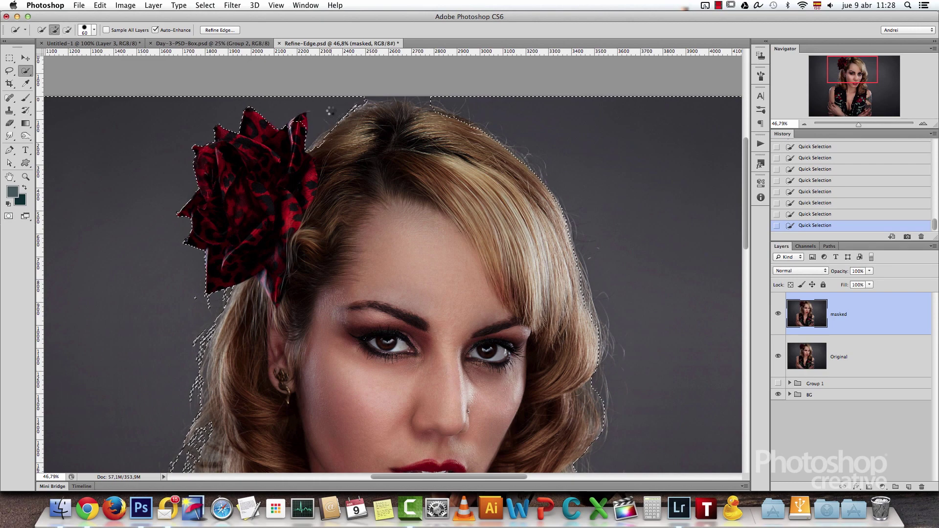
# Set the brush to 30 px and subtract the flower's upper petal tip from the selection
pyautogui.press('[')
pyautogui.press('[')
pyautogui.press('[')
pyautogui.moveTo(303, 122); pyautogui.dragTo(299, 131)
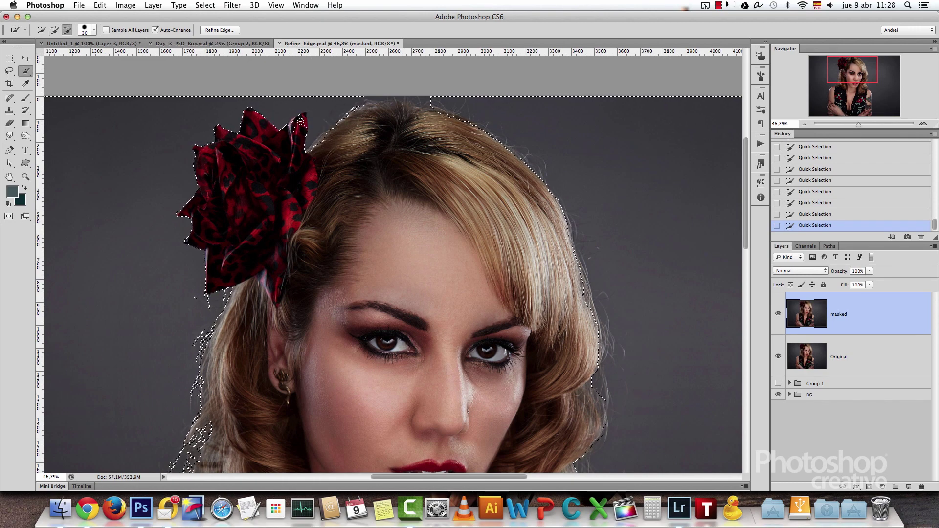
# Set the brush to 50 px and refine the backdrop selection along the hair below the flower
pyautogui.press(']')
pyautogui.press(']')
pyautogui.scroll(-5, 252, 294)
pyautogui.hscroll(-3, 252, 293)
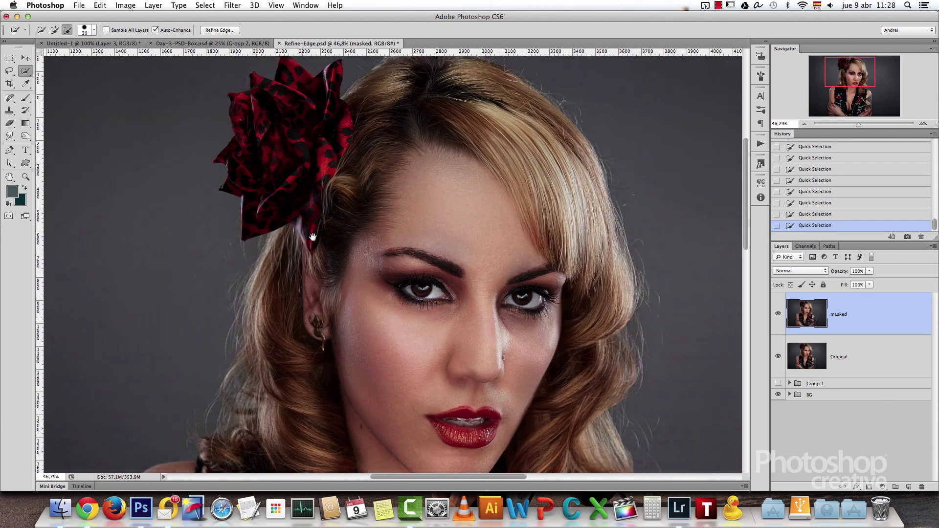
pyautogui.moveTo(251, 206)
pyautogui.mouseDown()
pyautogui.moveTo(269, 217)
pyautogui.moveTo(215, 381)
pyautogui.mouseUp()
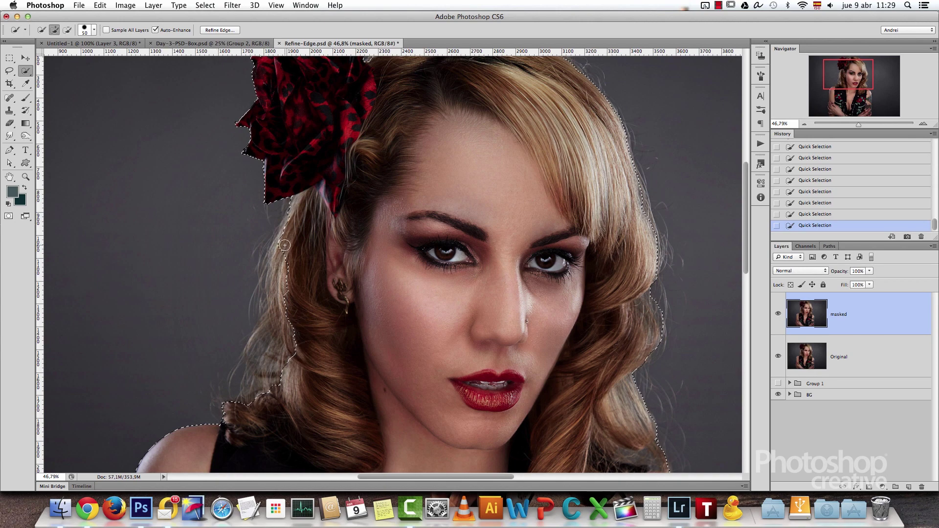
pyautogui.moveTo(285, 245)
pyautogui.mouseDown()
pyautogui.moveTo(268, 386)
pyautogui.moveTo(301, 304)
pyautogui.mouseUp()
pyautogui.moveTo(285, 357); pyautogui.dragTo(259, 395)
# Subtract the little finger's nail beside the tattooed arm from the selection with a 7 px brush
pyautogui.scroll(-3, 360, 347)
pyautogui.moveTo(361, 347)
pyautogui.mouseDown()
pyautogui.moveTo(333, 267)
pyautogui.moveTo(343, 205)
pyautogui.moveTo(380, 292)
pyautogui.mouseUp()
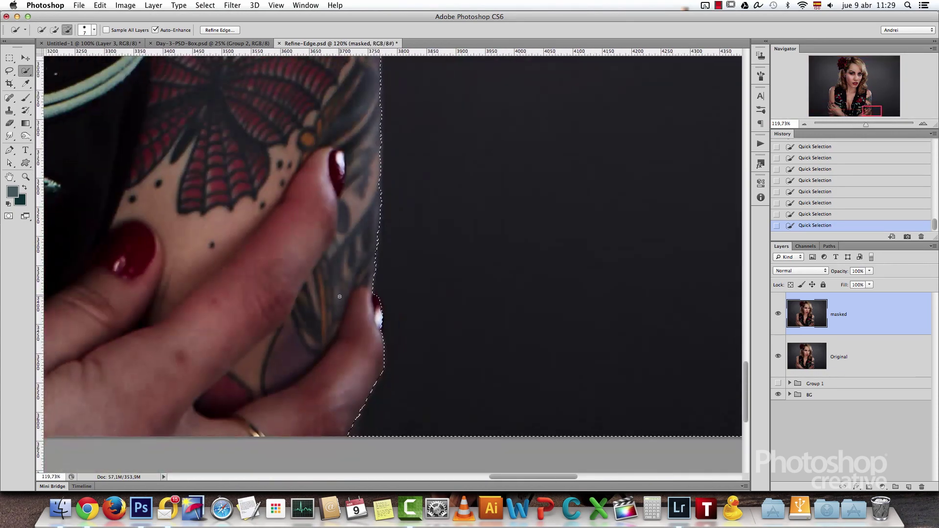
pyautogui.scroll(-8, 339, 297)
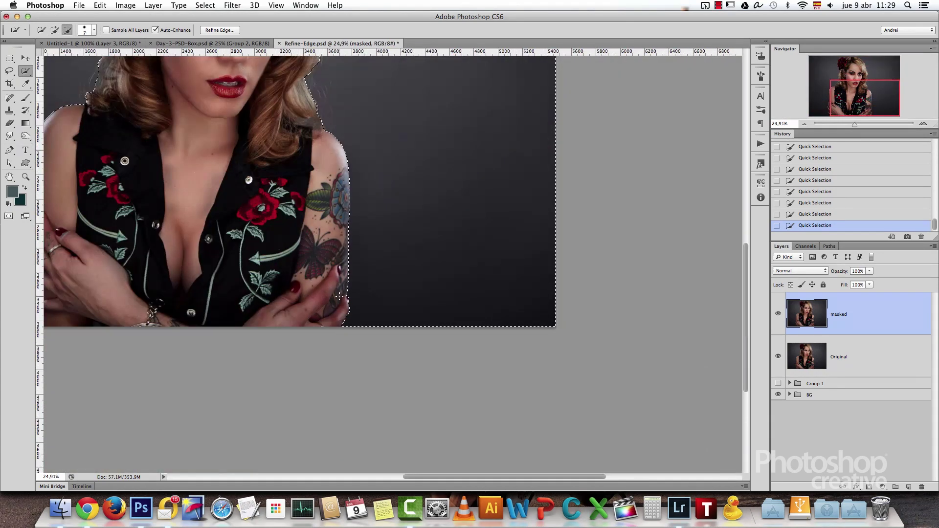
# Convert the backdrop selection into an inverted layer mask on the masked layer, and hide the Original layer and BG group
pyautogui.moveTo(309, 186); pyautogui.dragTo(474, 314)
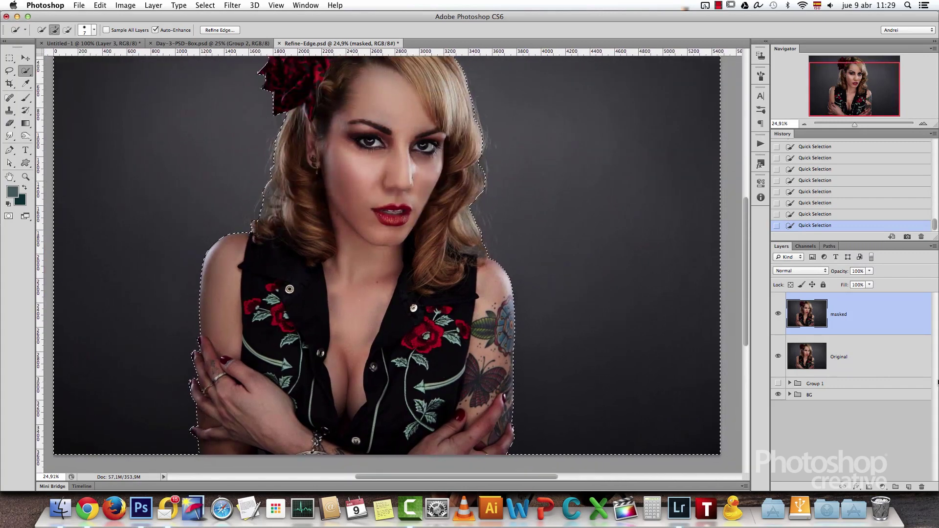
pyautogui.click(869, 488)
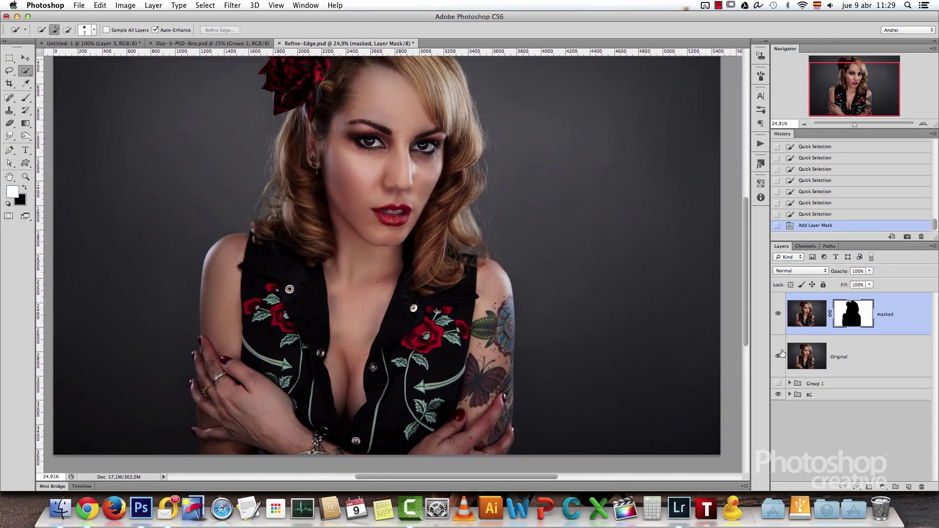
pyautogui.click(778, 355)
pyautogui.click(778, 395)
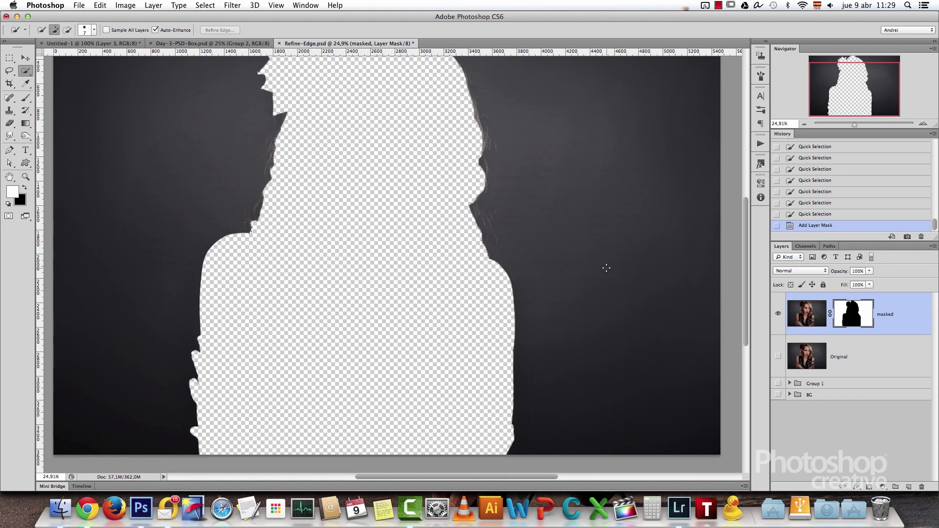
pyautogui.press('super+i')
# Open Refine Mask for the masked layer's mask and preview it in Black & White at 100% zoom
pyautogui.press('super+1')
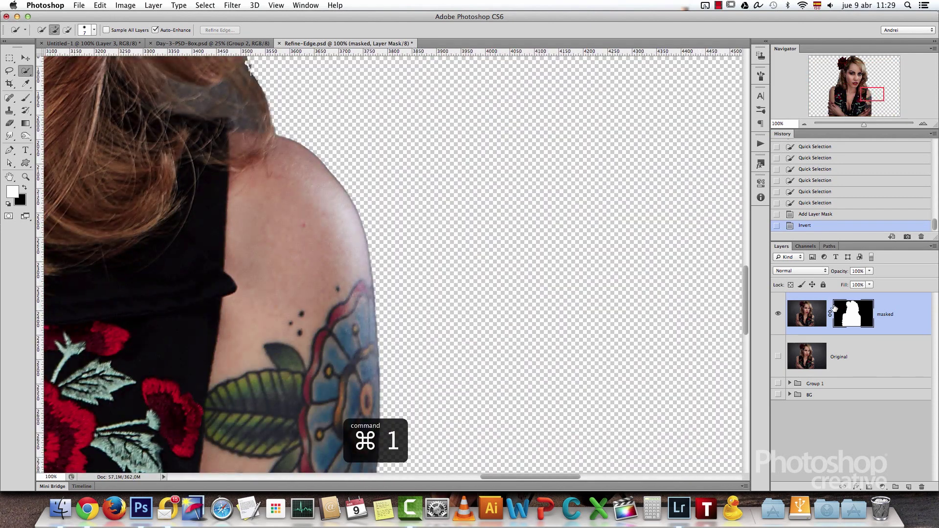
pyautogui.rightClick(849, 310)
pyautogui.click(769, 382)
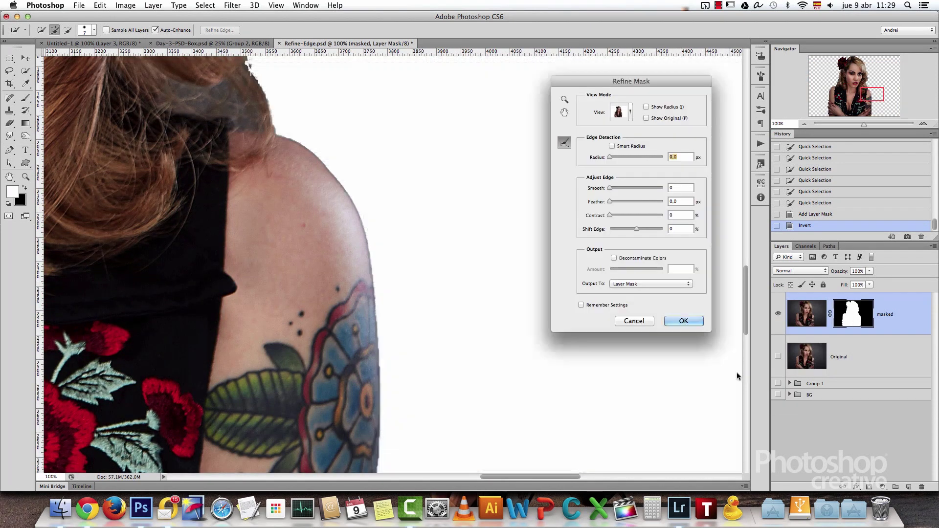
pyautogui.click(631, 112)
pyautogui.press('space')
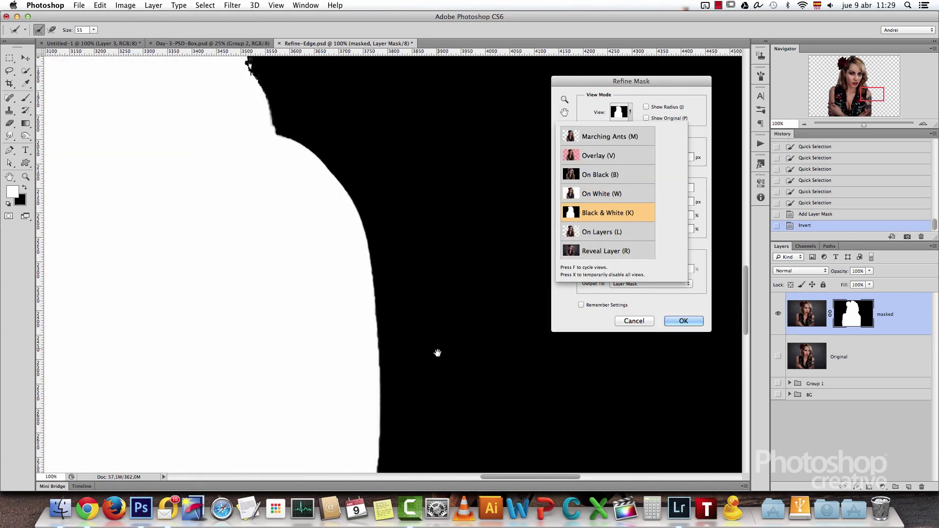
# Examine the black-and-white mask outline along the shoulders, arms and hands for jagged edges
pyautogui.moveTo(437, 319); pyautogui.dragTo(409, 172)
pyautogui.moveTo(377, 375); pyautogui.dragTo(459, 219)
pyautogui.moveTo(254, 223); pyautogui.dragTo(487, 274)
pyautogui.moveTo(233, 198); pyautogui.dragTo(494, 288)
pyautogui.moveTo(220, 211); pyautogui.dragTo(371, 277)
pyautogui.moveTo(488, 246); pyautogui.dragTo(348, 346)
pyautogui.moveTo(435, 237); pyautogui.dragTo(278, 343)
pyautogui.hscroll(5, 278, 343)
pyautogui.scroll(4, 288, 326)
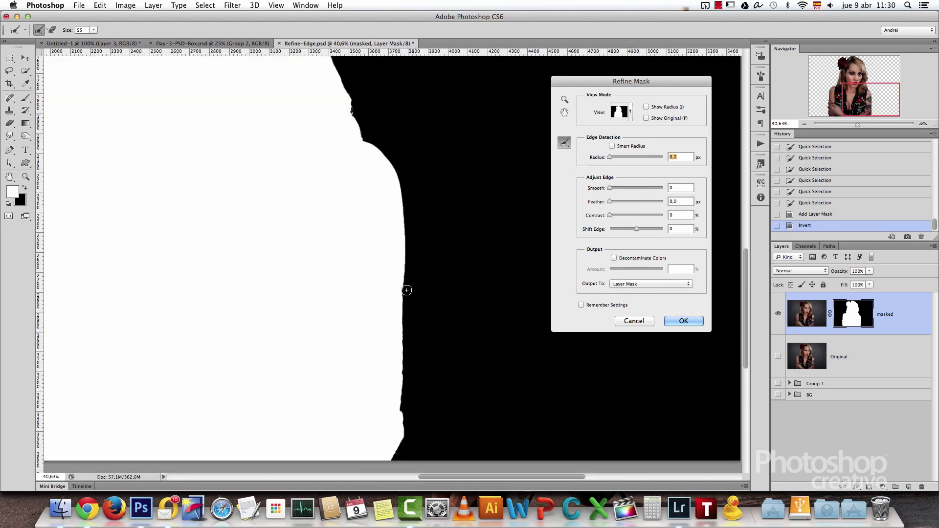
pyautogui.scroll(-4, 397, 250)
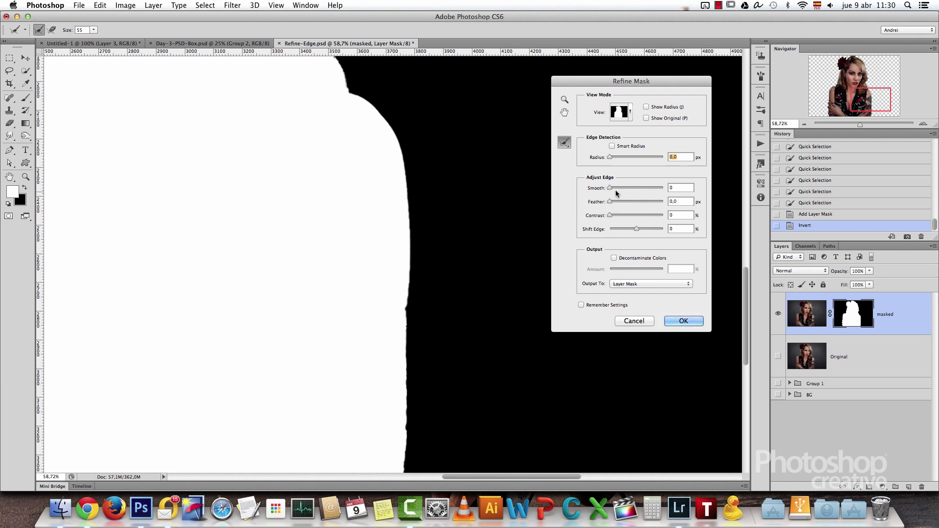
# Adjust the mask edge to Smooth 26, Feather 6.2 px and Contrast 52% along the tattooed arm
pyautogui.scroll(3, 442, 273)
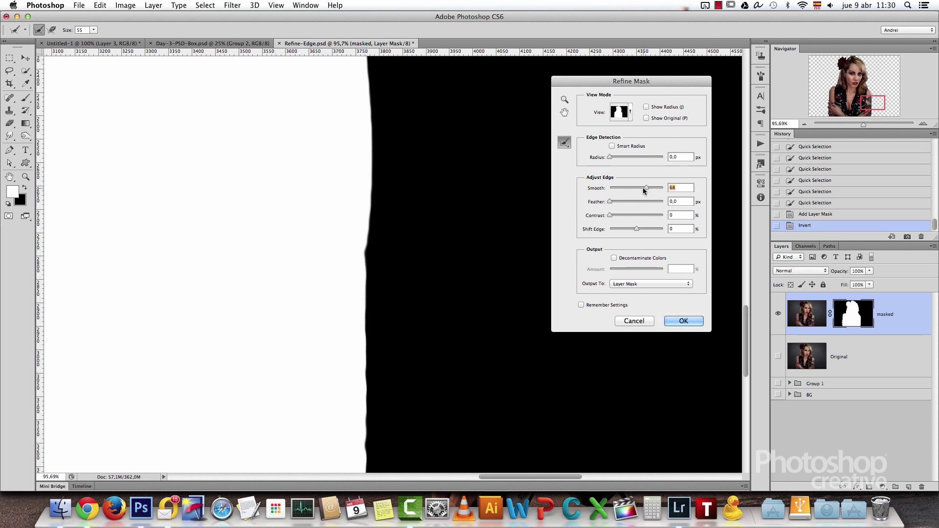
pyautogui.moveTo(626, 186); pyautogui.dragTo(623, 187)
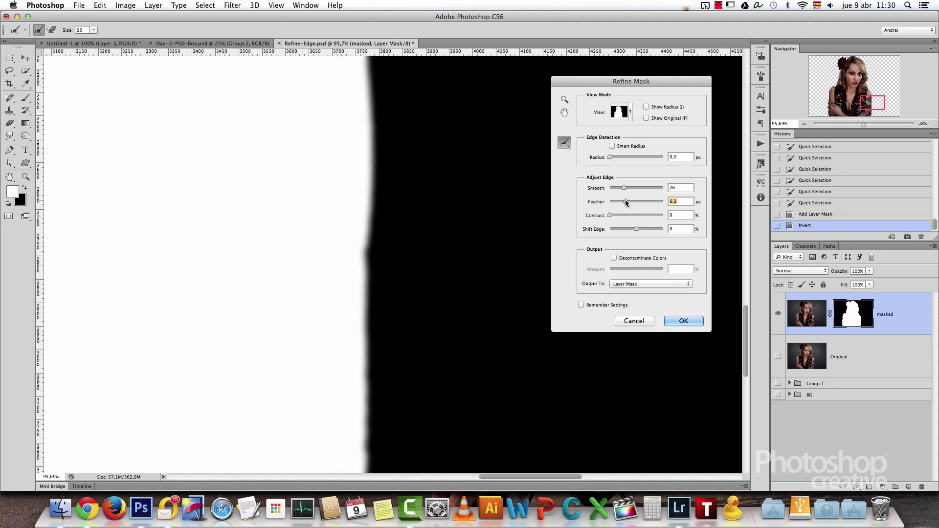
pyautogui.moveTo(610, 216); pyautogui.dragTo(622, 216)
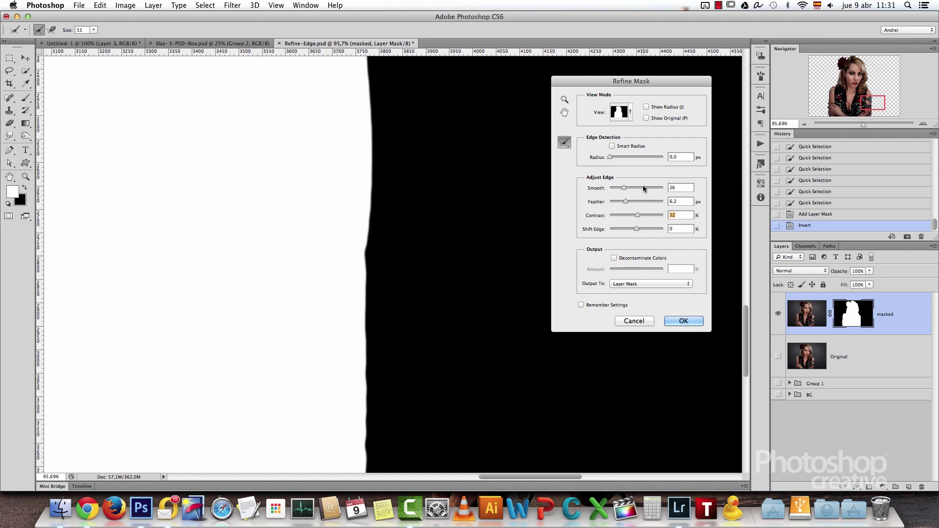
# Preview the mask on white and set Smooth to 19, Feather to 3.5 px, Contrast to 38% and Shift Edge to -9%
pyautogui.click(631, 113)
pyautogui.click(601, 195)
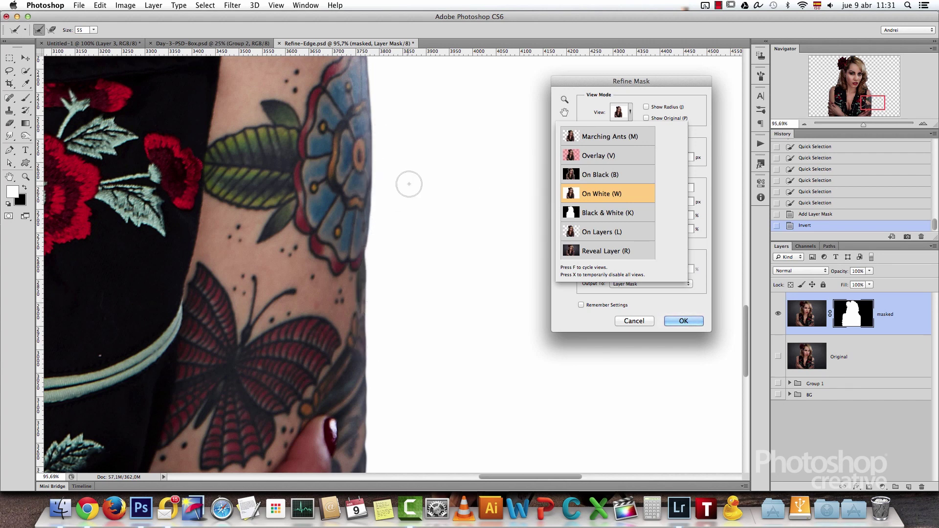
pyautogui.click(699, 113)
pyautogui.moveTo(635, 228); pyautogui.dragTo(623, 228)
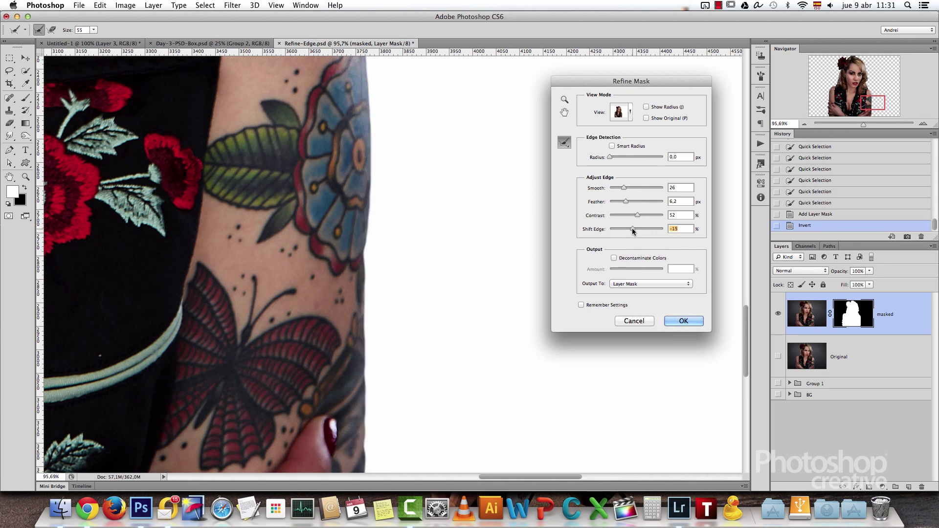
pyautogui.moveTo(623, 206); pyautogui.dragTo(625, 215)
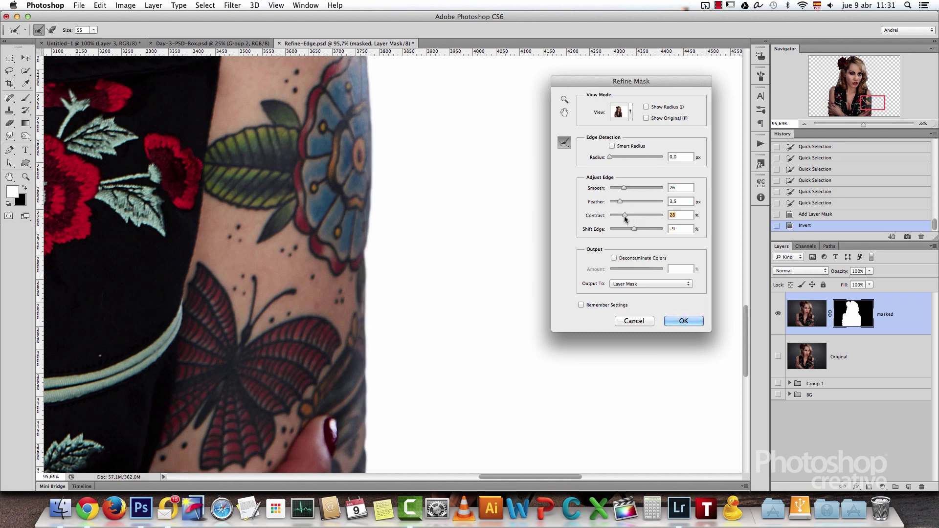
pyautogui.moveTo(623, 187); pyautogui.dragTo(631, 216)
# Set Shift Edge to -36% for the fringe on the untattooed shoulder, and check the edges around the arm, hand and hair
pyautogui.moveTo(362, 190); pyautogui.dragTo(514, 195)
pyautogui.moveTo(235, 184); pyautogui.dragTo(411, 318)
pyautogui.moveTo(377, 280); pyautogui.dragTo(416, 263)
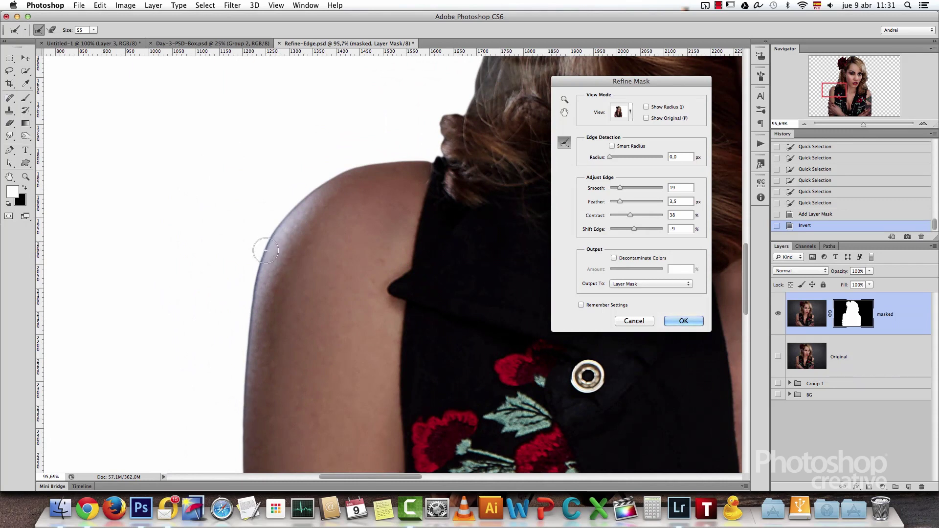
pyautogui.moveTo(633, 229); pyautogui.dragTo(627, 229)
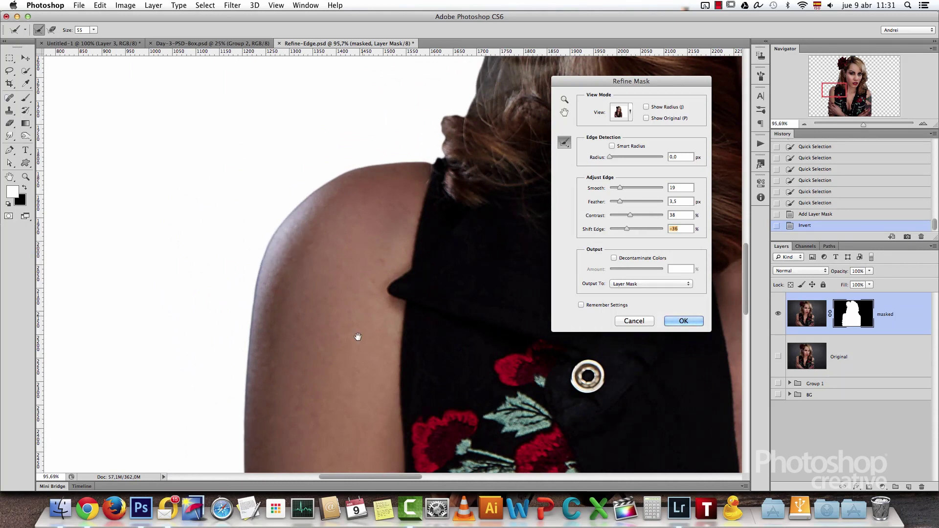
pyautogui.moveTo(358, 336); pyautogui.dragTo(340, 219)
pyautogui.moveTo(335, 356); pyautogui.dragTo(336, 231)
pyautogui.moveTo(350, 337)
pyautogui.mouseDown()
pyautogui.moveTo(342, 205)
pyautogui.moveTo(228, 321)
pyautogui.mouseUp()
pyautogui.scroll(-5, 375, 265)
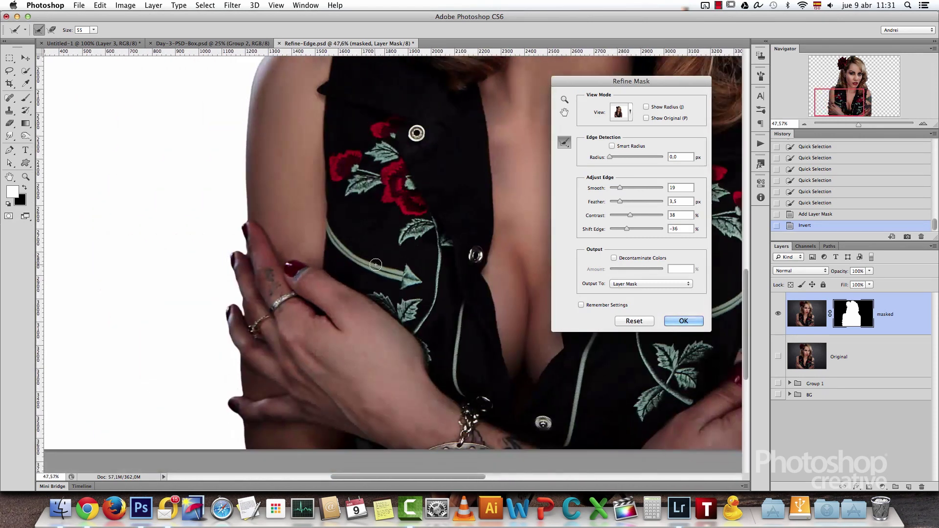
pyautogui.scroll(7, 367, 333)
pyautogui.hscroll(5, 367, 333)
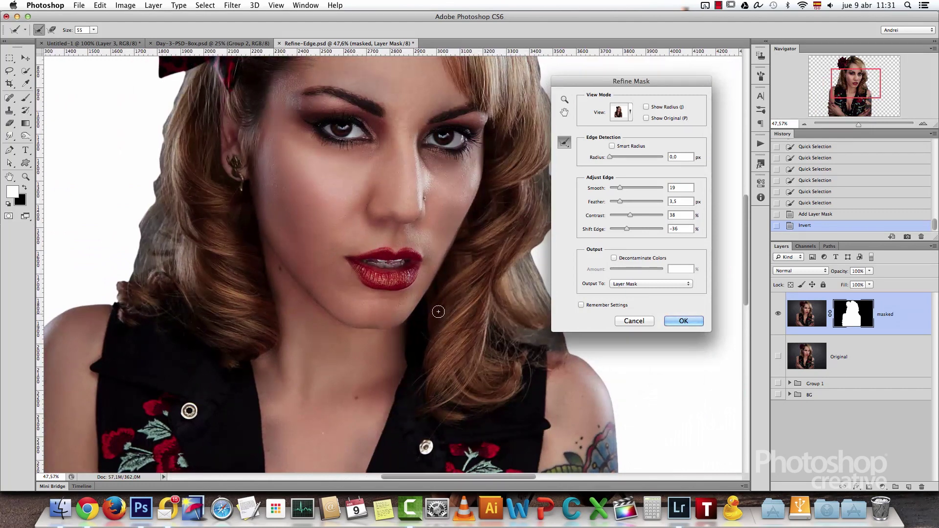
# Output the refined mask as New Layer with Layer Mask and apply it
pyautogui.click(646, 284)
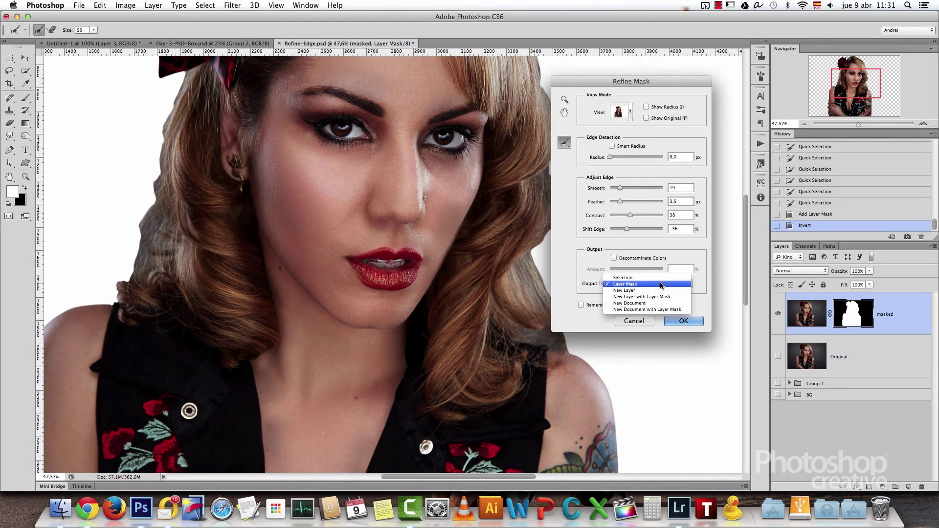
pyautogui.click(661, 300)
pyautogui.scroll(2, 397, 237)
pyautogui.hscroll(2, 397, 236)
pyautogui.hscroll(2, 396, 236)
pyautogui.scroll(1, 396, 237)
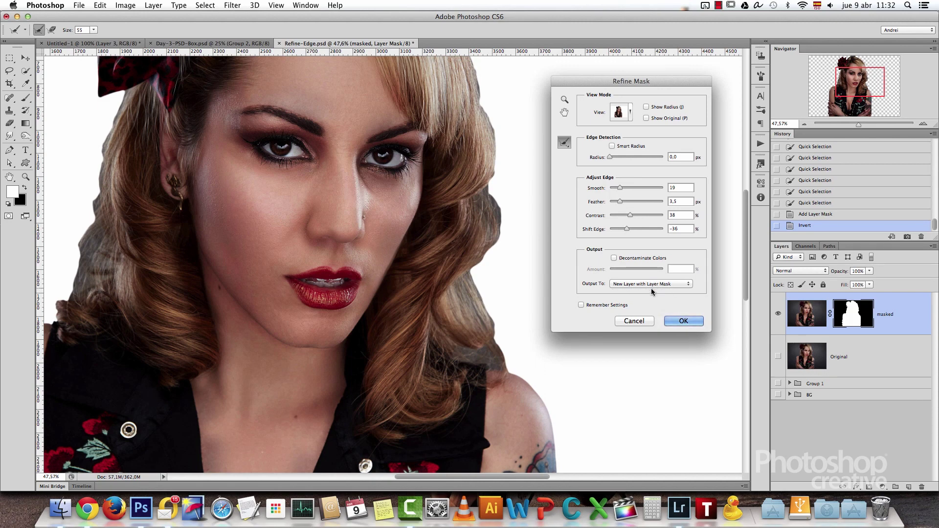
pyautogui.click(684, 321)
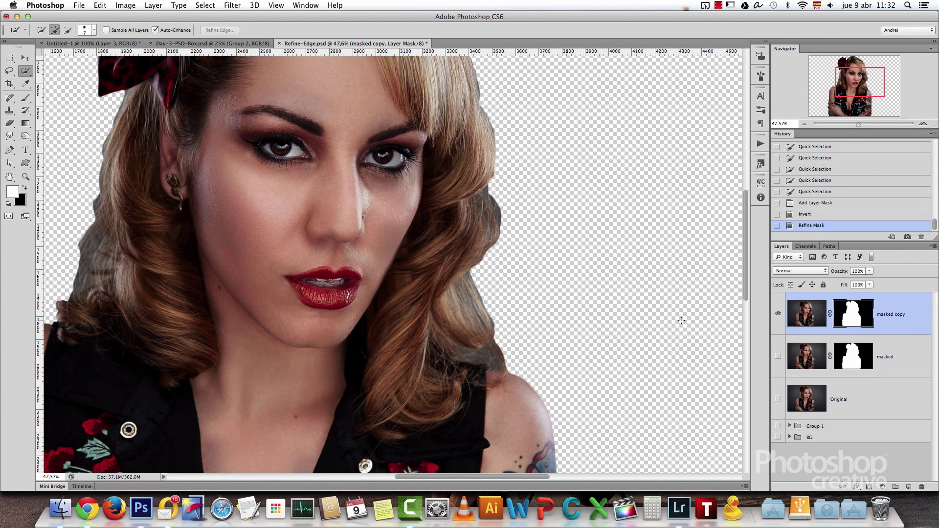
# Reopen Refine Mask on the masked copy's mask and brush the Refine Radius tool along the hair edge opposite the flower
pyautogui.rightClick(852, 324)
pyautogui.click(781, 391)
pyautogui.moveTo(461, 237); pyautogui.dragTo(412, 325)
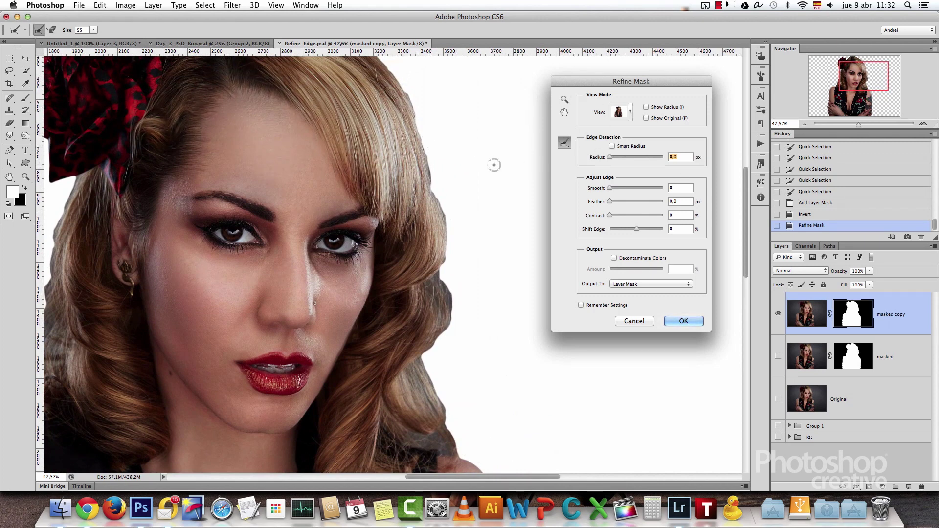
pyautogui.moveTo(430, 161)
pyautogui.mouseDown()
pyautogui.moveTo(453, 310)
pyautogui.moveTo(426, 360)
pyautogui.moveTo(444, 401)
pyautogui.moveTo(430, 348)
pyautogui.moveTo(453, 440)
pyautogui.moveTo(455, 401)
pyautogui.moveTo(454, 443)
pyautogui.moveTo(463, 439)
pyautogui.moveTo(431, 325)
pyautogui.moveTo(450, 250)
pyautogui.moveTo(449, 278)
pyautogui.mouseUp()
pyautogui.moveTo(443, 217)
pyautogui.mouseDown()
pyautogui.moveTo(440, 189)
pyautogui.moveTo(457, 237)
pyautogui.moveTo(462, 203)
pyautogui.moveTo(457, 238)
pyautogui.mouseUp()
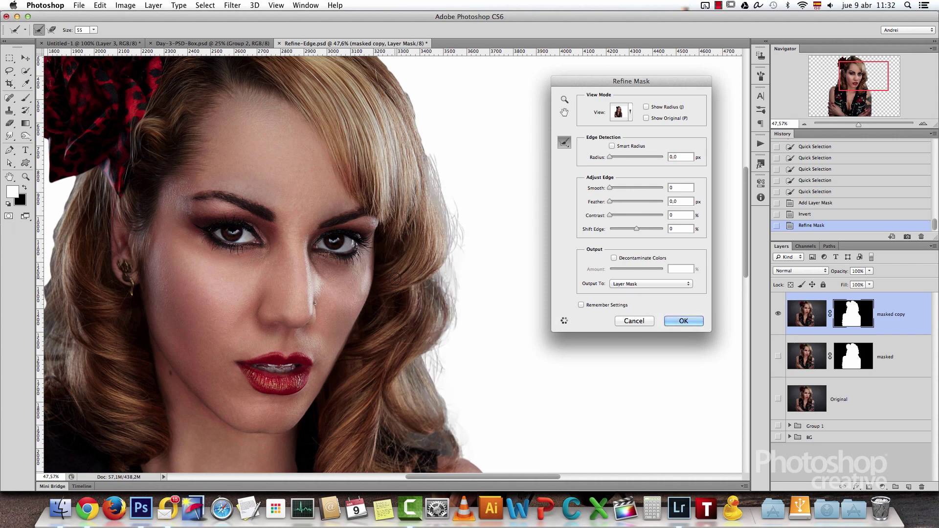
pyautogui.moveTo(455, 166)
pyautogui.mouseDown()
pyautogui.moveTo(463, 237)
pyautogui.moveTo(435, 209)
pyautogui.mouseUp()
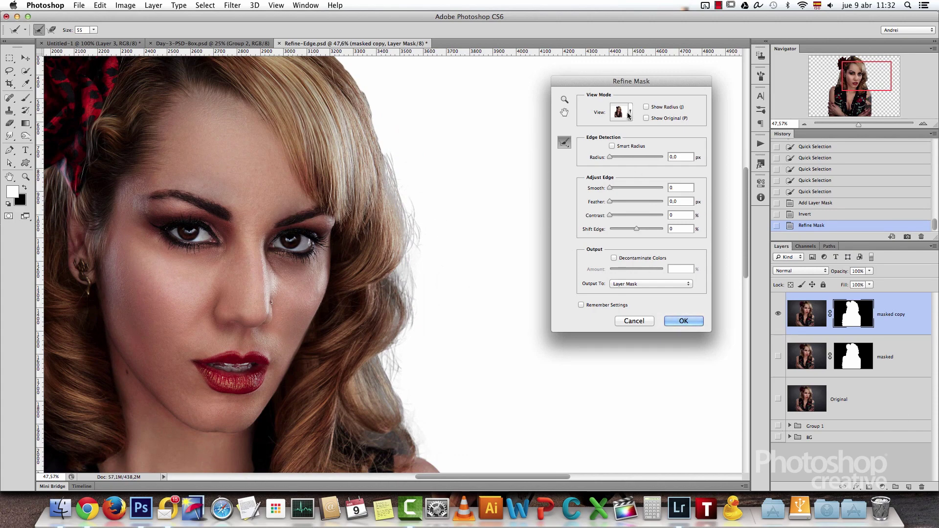
# Compare the refined hair edge in the On Layers, Black & White and On White views
pyautogui.click(629, 116)
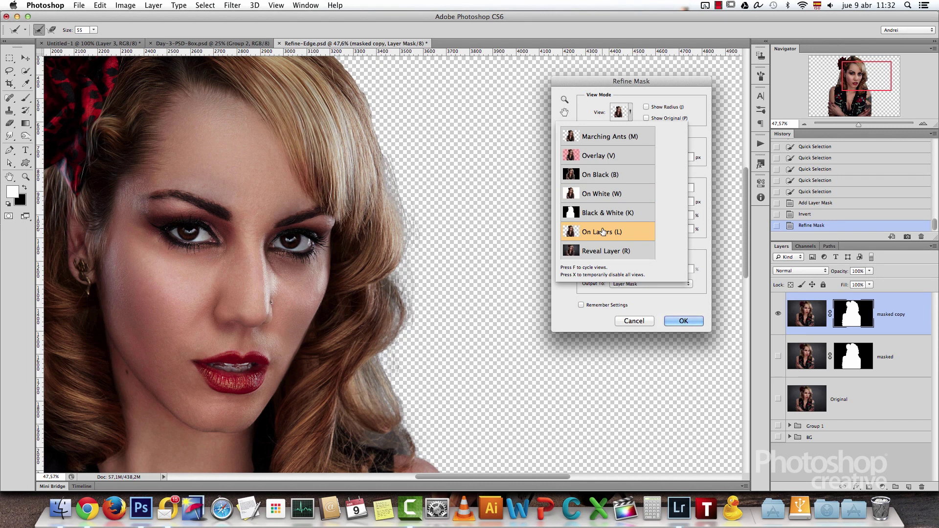
pyautogui.click(693, 254)
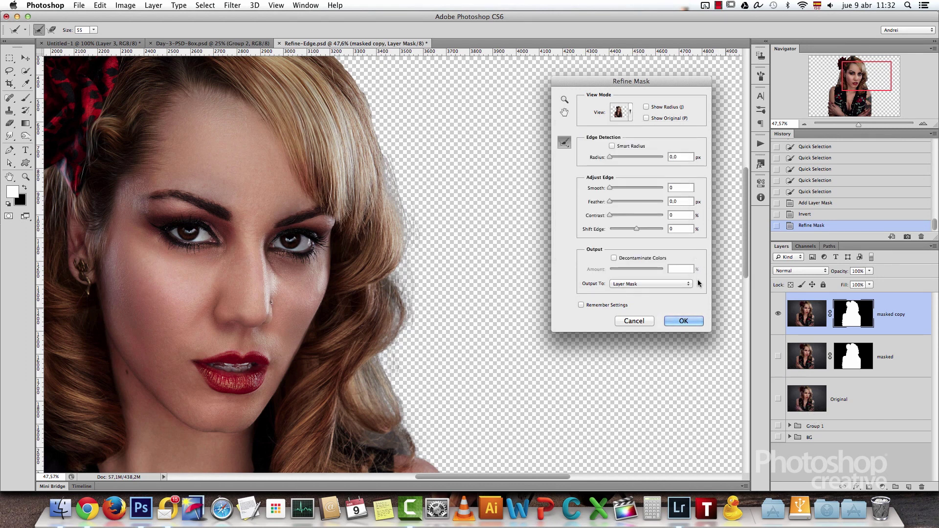
pyautogui.click(634, 113)
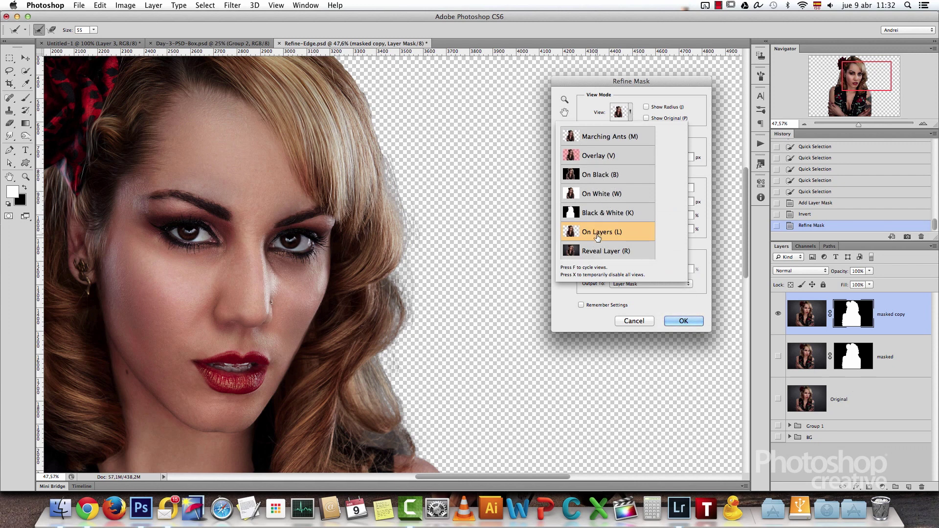
pyautogui.click(599, 218)
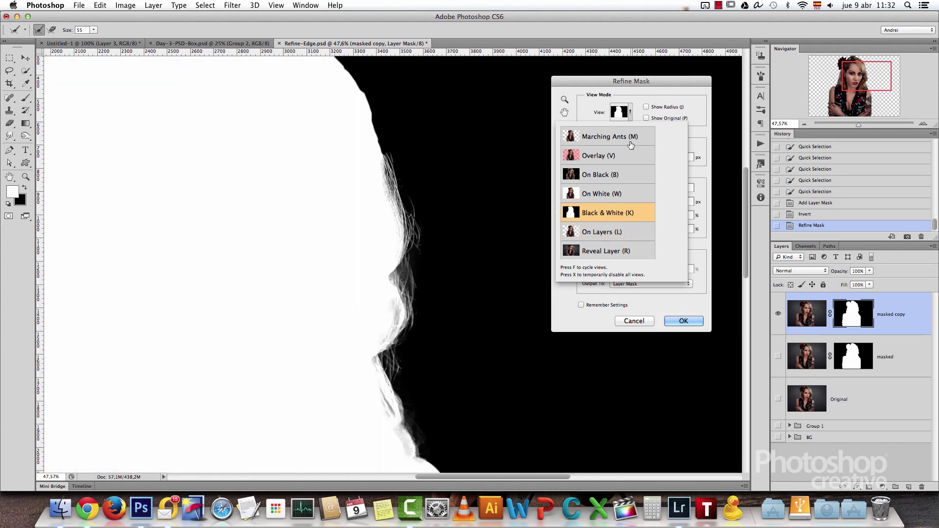
pyautogui.click(602, 194)
# Brush Refine Radius over the hair edge around the crown, from the side opposite the flower across to the flower
pyautogui.scroll(5, 504, 244)
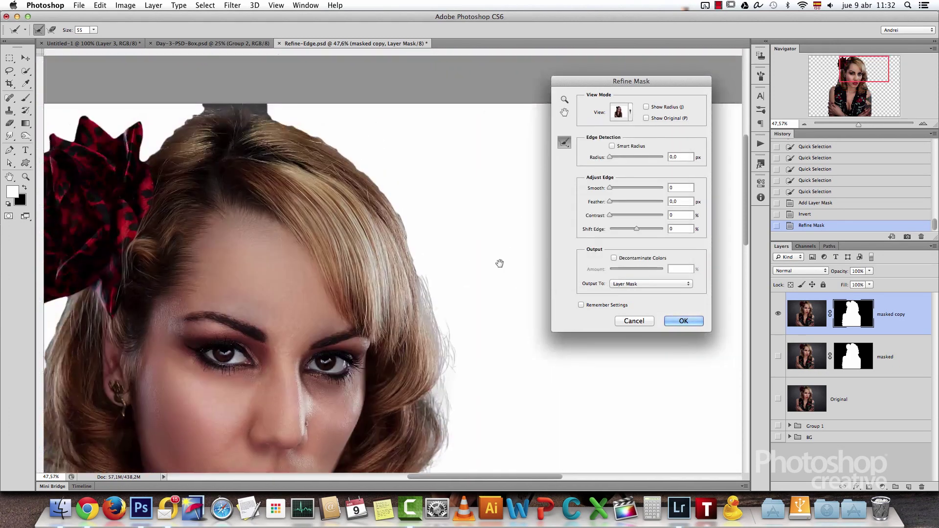
pyautogui.moveTo(418, 272)
pyautogui.mouseDown()
pyautogui.moveTo(421, 251)
pyautogui.moveTo(370, 165)
pyautogui.moveTo(363, 181)
pyautogui.moveTo(347, 171)
pyautogui.moveTo(345, 152)
pyautogui.moveTo(361, 153)
pyautogui.moveTo(366, 160)
pyautogui.moveTo(323, 120)
pyautogui.moveTo(340, 165)
pyautogui.moveTo(292, 111)
pyautogui.moveTo(250, 103)
pyautogui.moveTo(343, 145)
pyautogui.moveTo(335, 139)
pyautogui.moveTo(383, 180)
pyautogui.moveTo(432, 278)
pyautogui.moveTo(429, 327)
pyautogui.mouseUp()
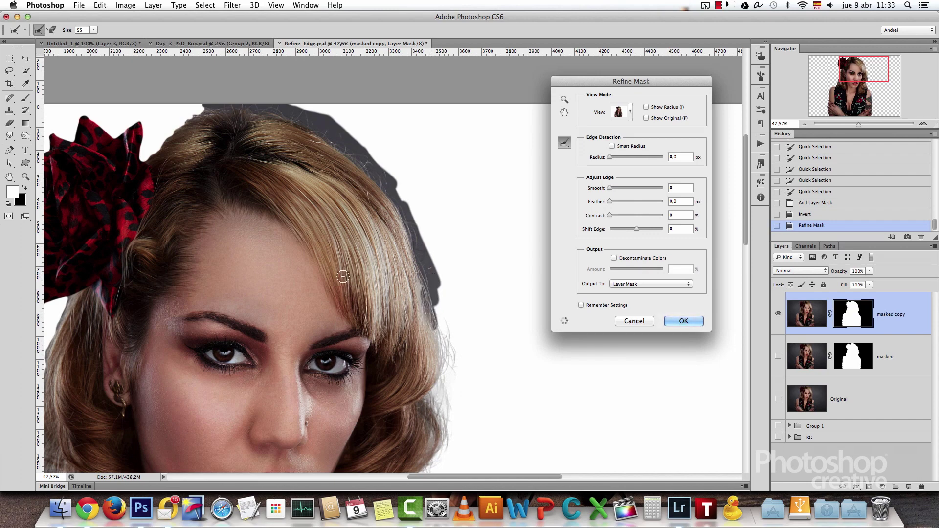
pyautogui.scroll(3, 367, 189)
pyautogui.hscroll(-8, 367, 189)
pyautogui.moveTo(335, 146)
pyautogui.mouseDown()
pyautogui.moveTo(299, 160)
pyautogui.moveTo(275, 182)
pyautogui.mouseUp()
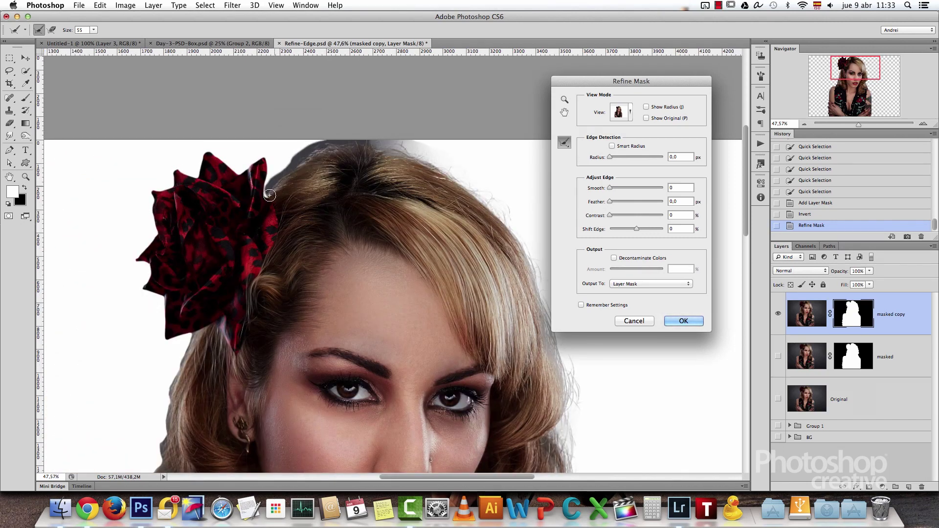
pyautogui.moveTo(369, 160)
pyautogui.mouseDown()
pyautogui.moveTo(421, 159)
pyautogui.moveTo(371, 153)
pyautogui.moveTo(386, 158)
pyautogui.mouseUp()
# Brush Refine Radius along the hair edge from below the flower to the shoulder, and check the curls by the tattooed shoulder
pyautogui.scroll(-5, 332, 180)
pyautogui.hscroll(-4, 333, 180)
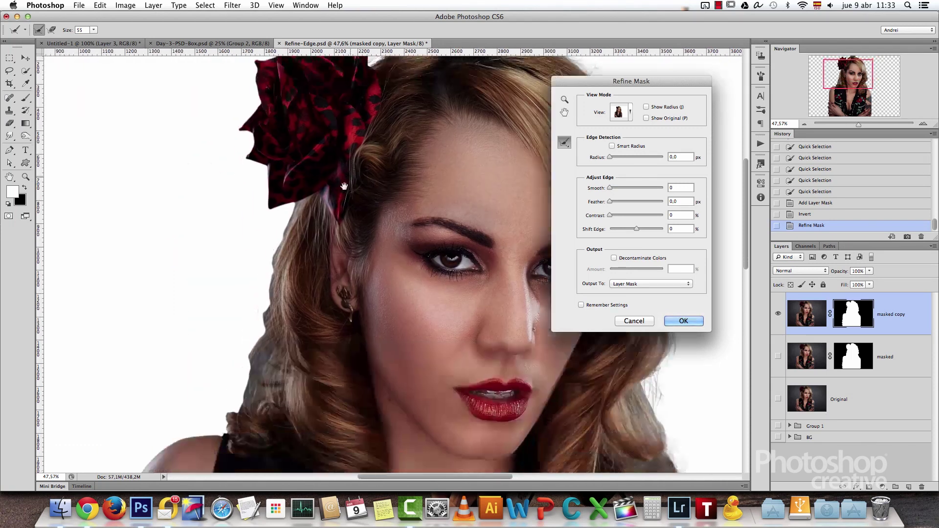
pyautogui.moveTo(294, 206)
pyautogui.mouseDown()
pyautogui.moveTo(279, 221)
pyautogui.moveTo(287, 204)
pyautogui.moveTo(252, 308)
pyautogui.moveTo(266, 254)
pyautogui.moveTo(257, 321)
pyautogui.moveTo(268, 304)
pyautogui.moveTo(243, 370)
pyautogui.moveTo(247, 405)
pyautogui.moveTo(223, 423)
pyautogui.moveTo(247, 331)
pyautogui.moveTo(233, 408)
pyautogui.moveTo(251, 380)
pyautogui.moveTo(220, 409)
pyautogui.moveTo(228, 427)
pyautogui.moveTo(212, 430)
pyautogui.moveTo(225, 433)
pyautogui.moveTo(225, 400)
pyautogui.moveTo(219, 422)
pyautogui.mouseUp()
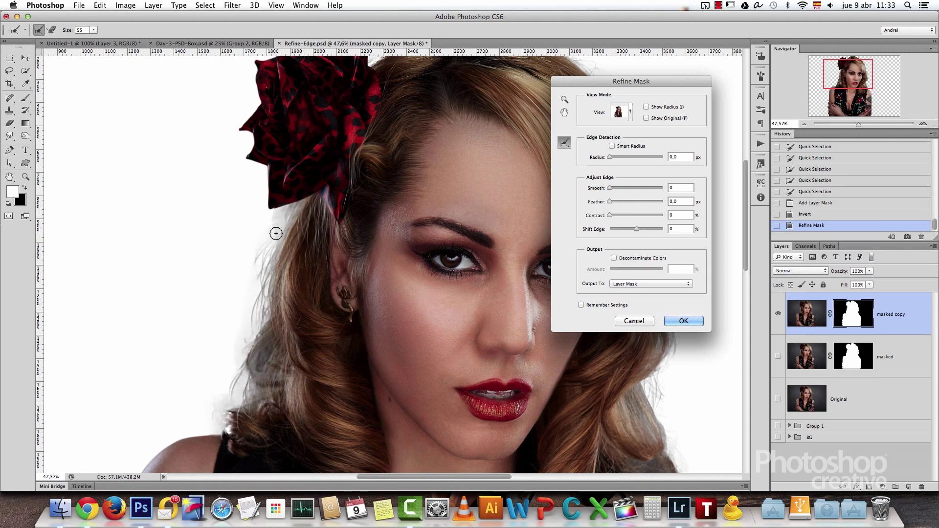
pyautogui.moveTo(410, 332); pyautogui.dragTo(234, 220)
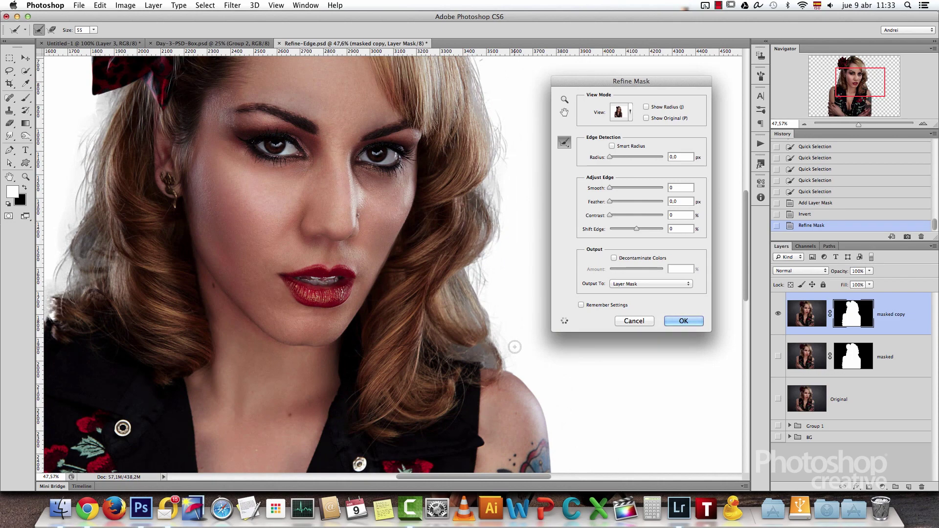
pyautogui.moveTo(410, 233); pyautogui.dragTo(459, 340)
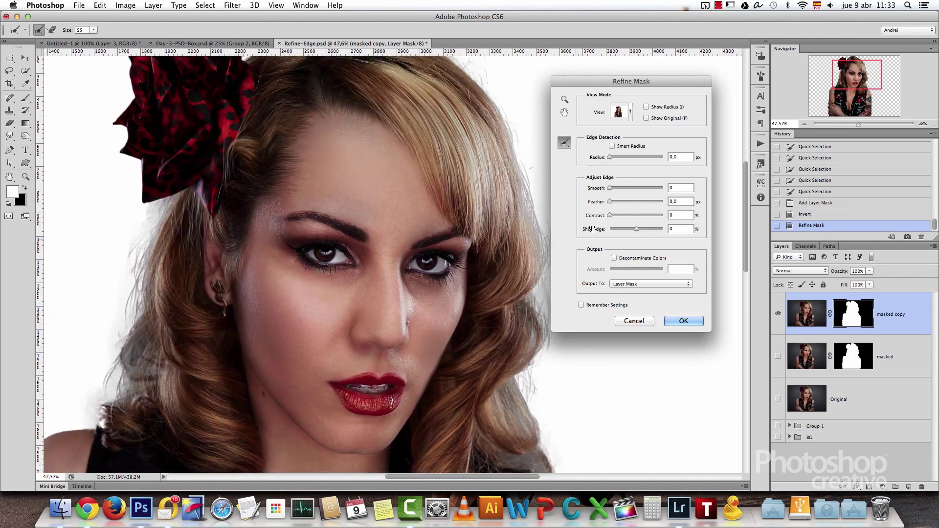
# Enable Smart Radius, set the edge-detection radius to 74.1 px and check the hair edges on both sides
pyautogui.moveTo(455, 245); pyautogui.dragTo(442, 224)
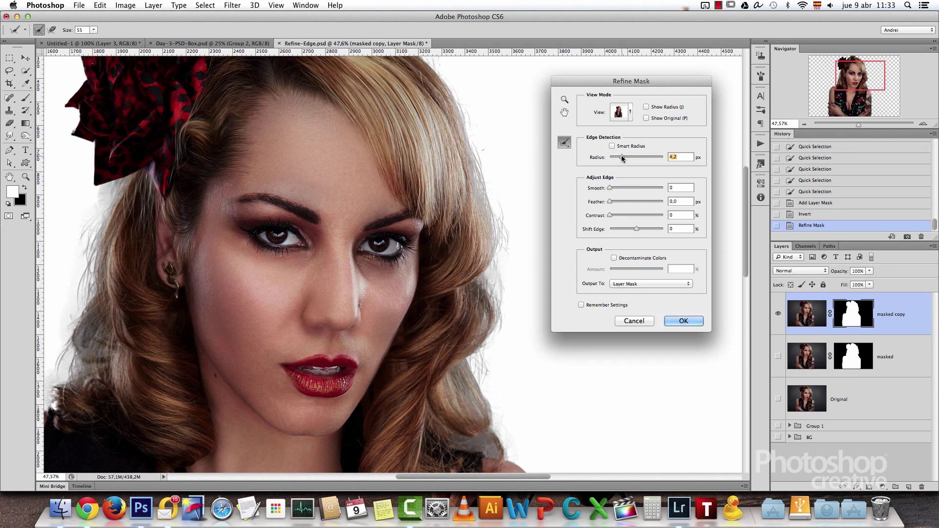
pyautogui.moveTo(348, 206); pyautogui.dragTo(299, 205)
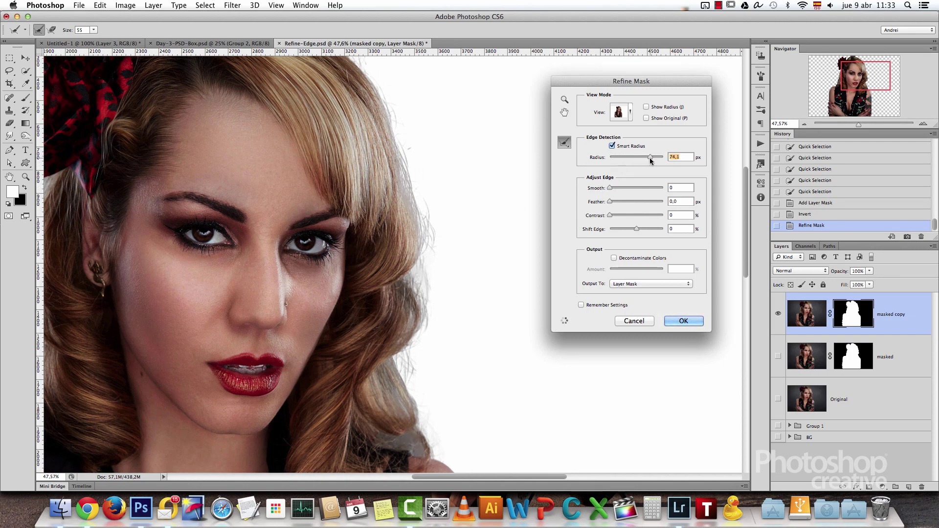
pyautogui.moveTo(368, 228); pyautogui.dragTo(498, 343)
pyautogui.moveTo(414, 247); pyautogui.dragTo(485, 195)
pyautogui.moveTo(427, 267); pyautogui.dragTo(416, 175)
# Try Decontaminate Colors at 50% on the hair edges and turn it off again
pyautogui.click(614, 258)
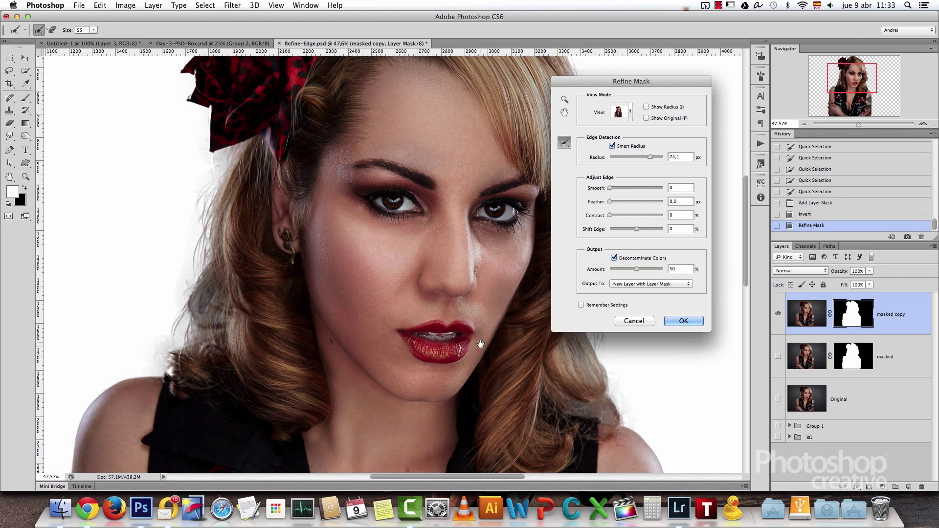
pyautogui.moveTo(480, 344); pyautogui.dragTo(354, 310)
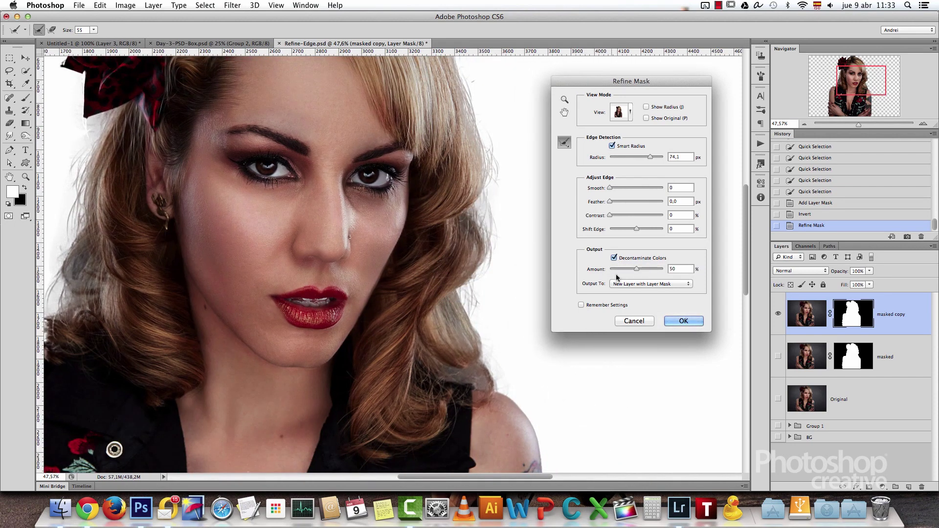
pyautogui.click(615, 258)
# Set the refinement's output to Layer Mask and apply it to the masked copy
pyautogui.click(675, 284)
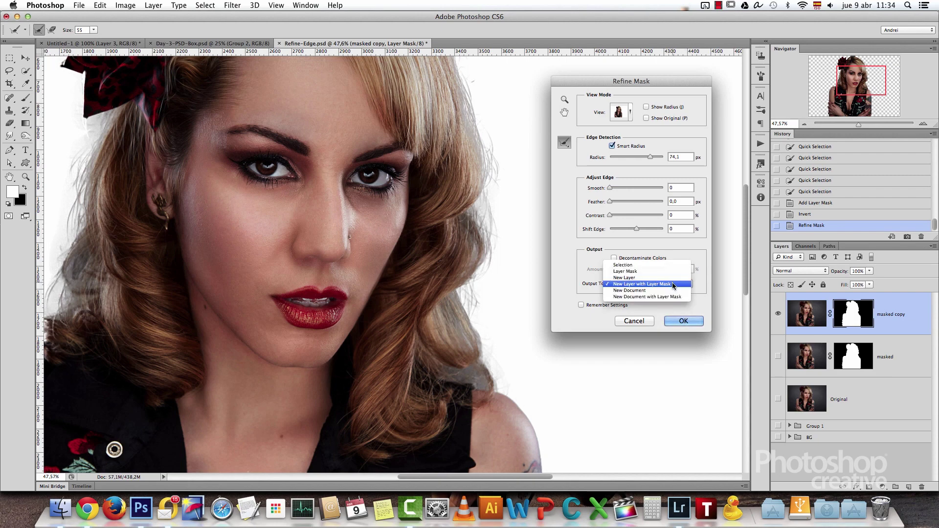
pyautogui.click(637, 278)
pyautogui.click(651, 284)
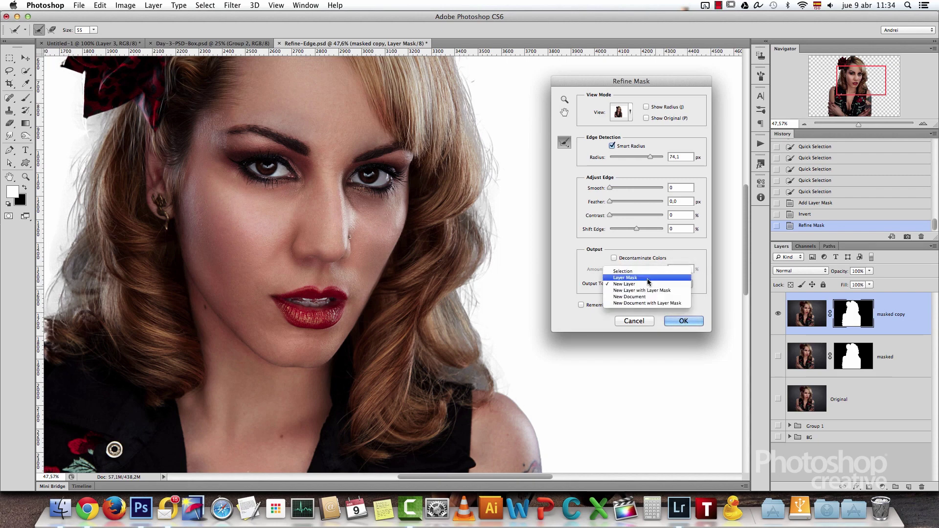
pyautogui.click(629, 277)
pyautogui.click(685, 321)
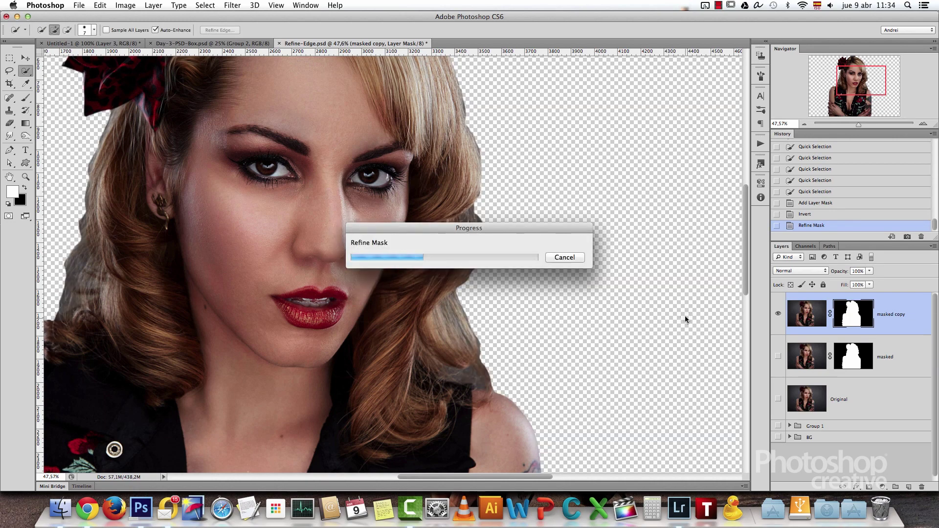
# Show the BG group as the background behind the masked copy
pyautogui.scroll(-3, 446, 252)
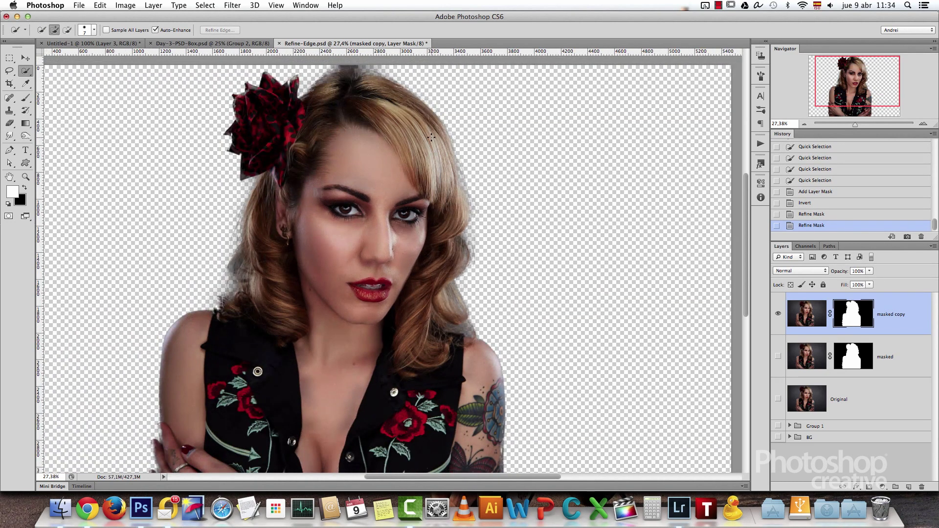
pyautogui.moveTo(434, 125)
pyautogui.mouseDown()
pyautogui.moveTo(474, 219)
pyautogui.moveTo(446, 120)
pyautogui.mouseUp()
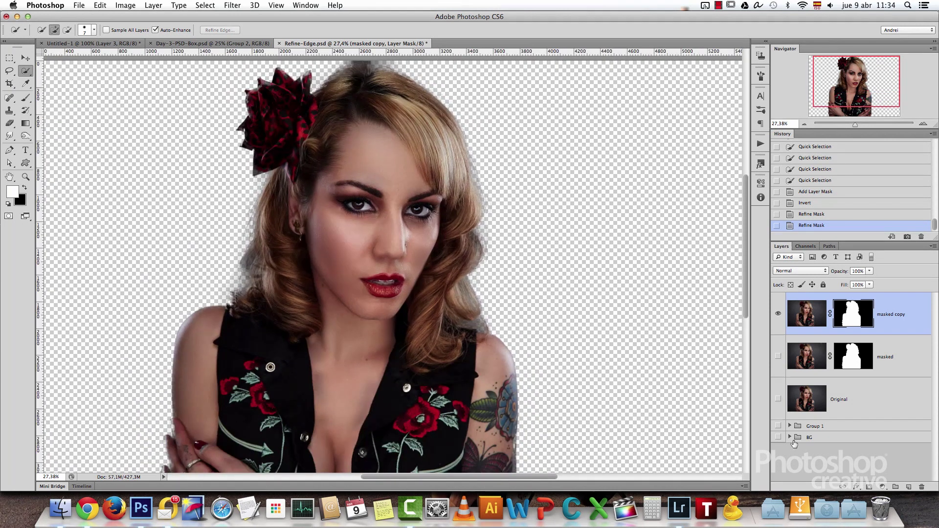
pyautogui.click(778, 437)
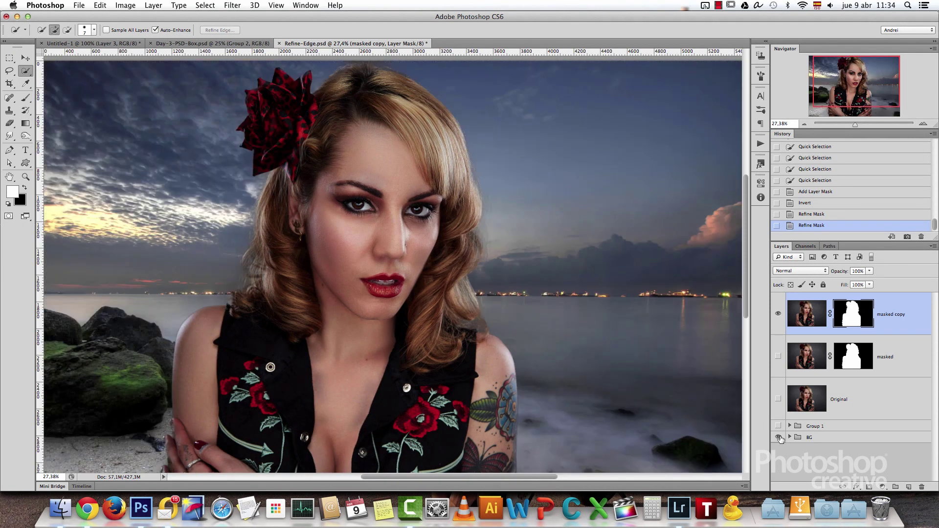
# Examine the refined edge against the sky background around the crown, the flower and the curls below it
pyautogui.press('super+1')
pyautogui.moveTo(592, 168); pyautogui.dragTo(511, 305)
pyautogui.moveTo(563, 180); pyautogui.dragTo(568, 357)
pyautogui.moveTo(595, 254); pyautogui.dragTo(674, 460)
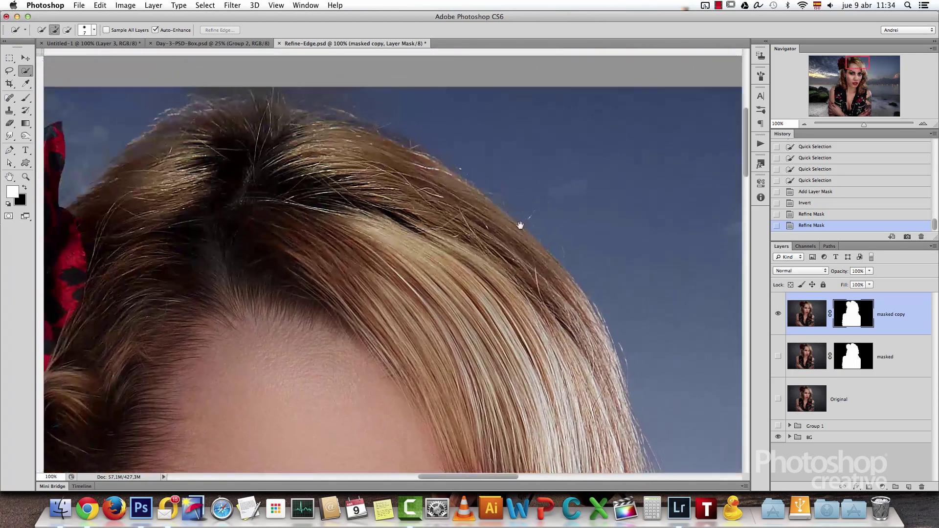
pyautogui.moveTo(520, 225); pyautogui.dragTo(666, 246)
pyautogui.moveTo(398, 283); pyautogui.dragTo(549, 222)
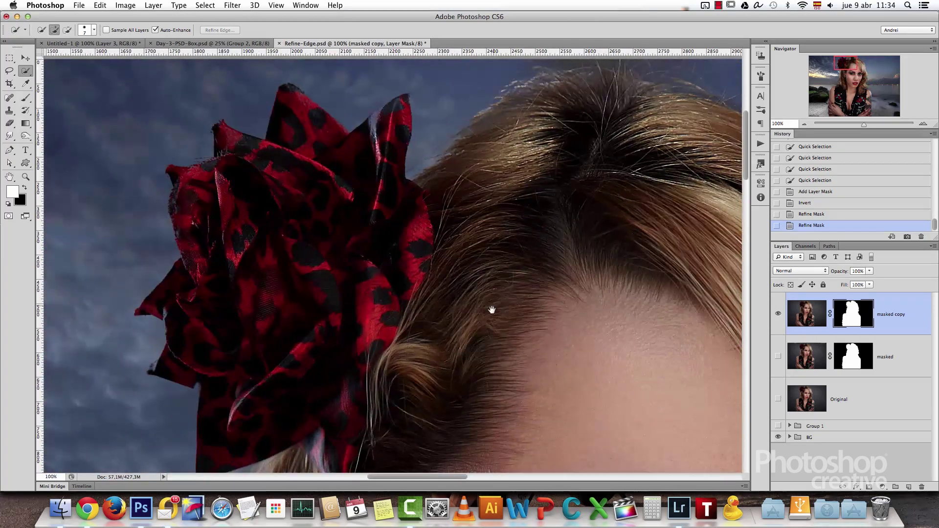
pyautogui.moveTo(337, 289); pyautogui.dragTo(392, 249)
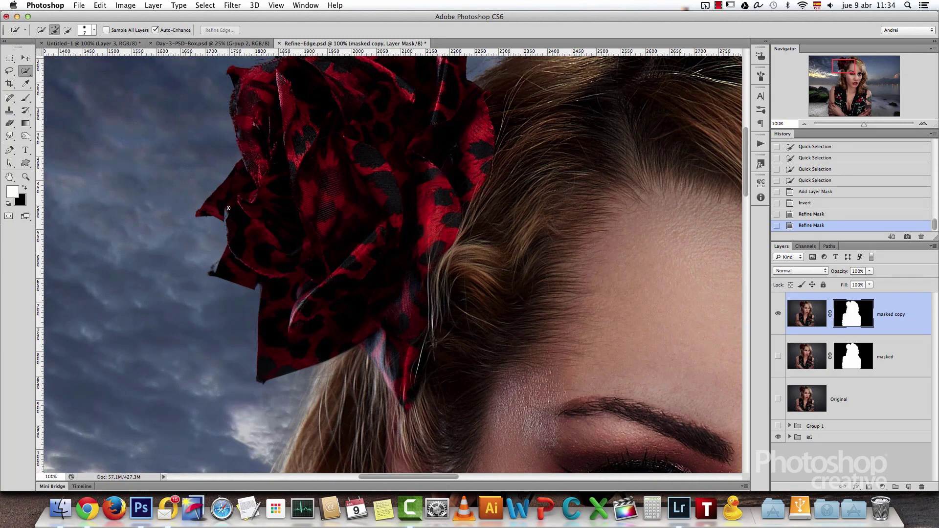
pyautogui.scroll(-5, 289, 300)
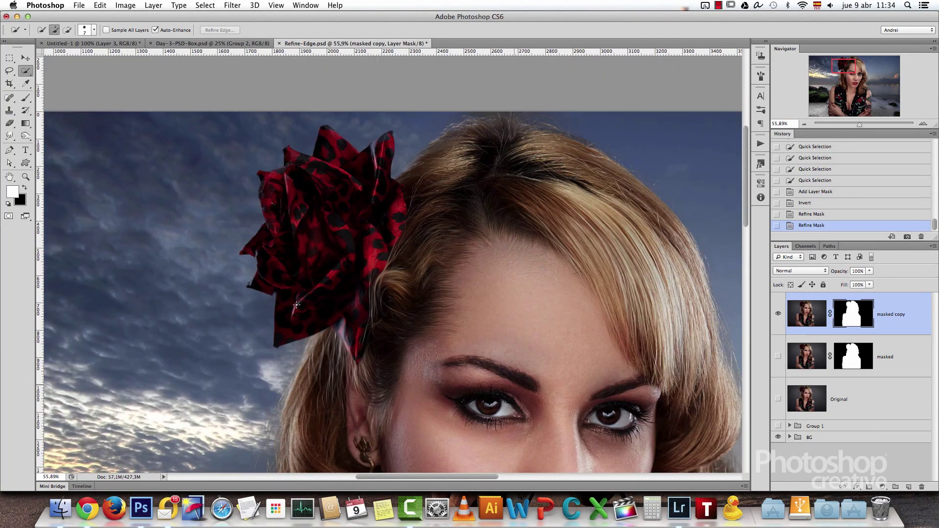
pyautogui.moveTo(318, 351); pyautogui.dragTo(328, 315)
pyautogui.moveTo(349, 344); pyautogui.dragTo(346, 230)
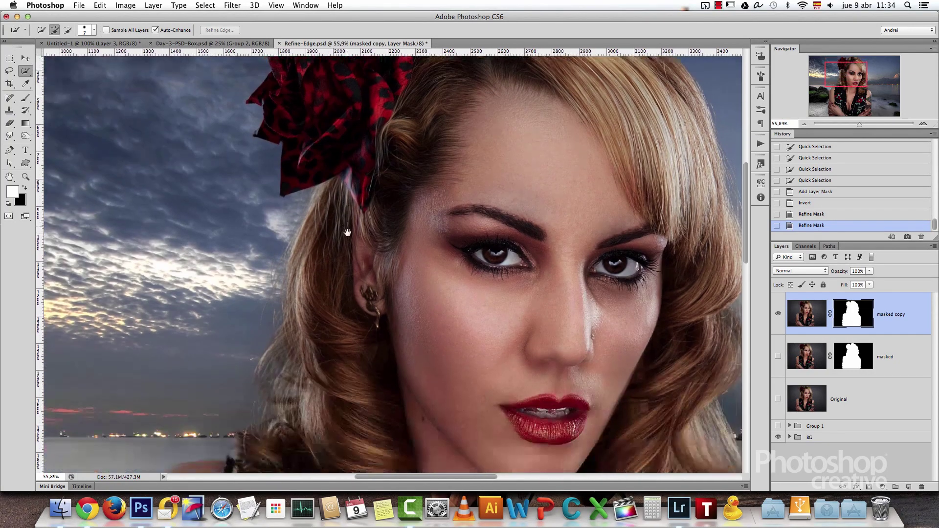
pyautogui.scroll(3, 305, 265)
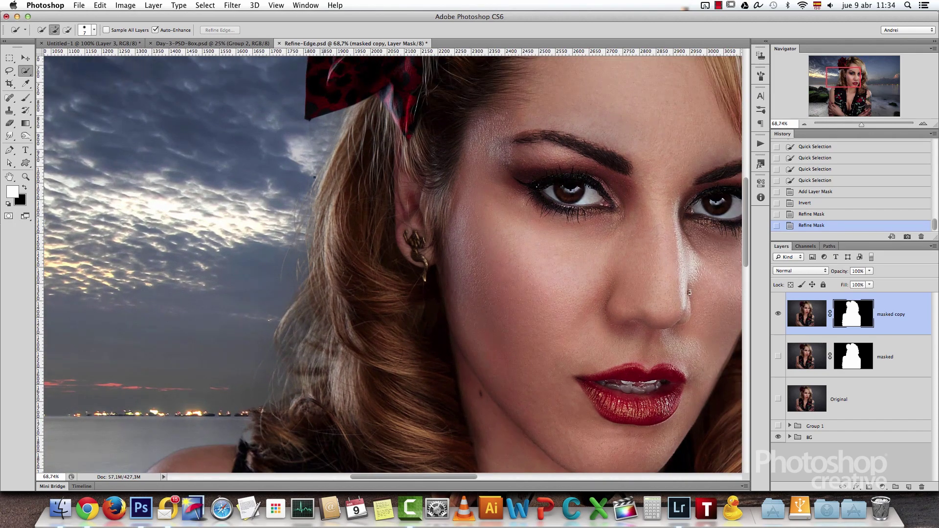
pyautogui.scroll(-4, 309, 346)
pyautogui.moveTo(340, 394); pyautogui.dragTo(318, 317)
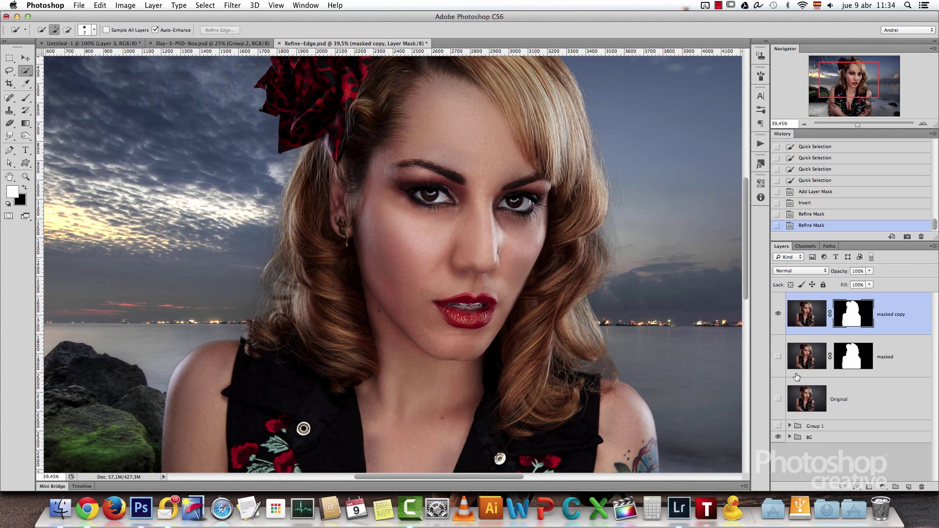
# Move the masked layer to the bottom of the layer stack, below the BG group, and show the Original layer
pyautogui.click(851, 399)
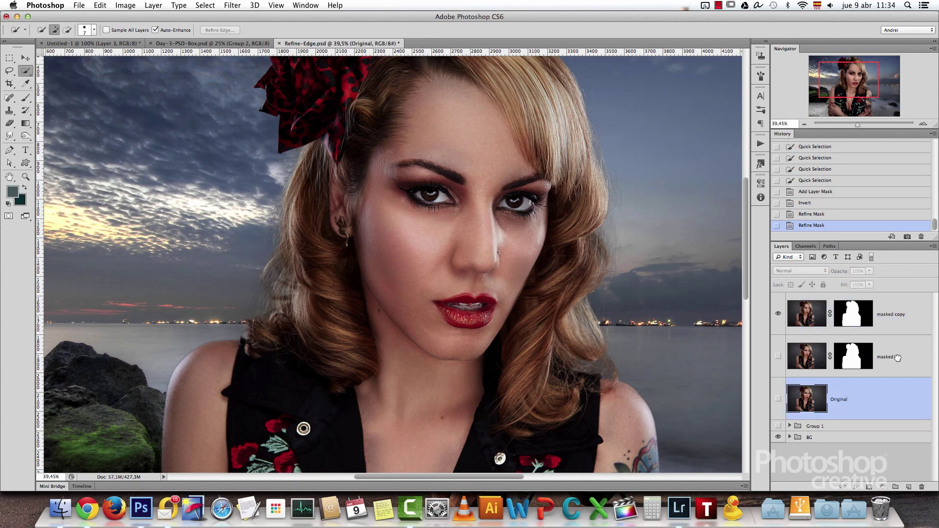
pyautogui.moveTo(898, 358); pyautogui.dragTo(887, 451)
pyautogui.moveTo(512, 329); pyautogui.dragTo(542, 293)
pyautogui.click(778, 360)
pyautogui.click(839, 358)
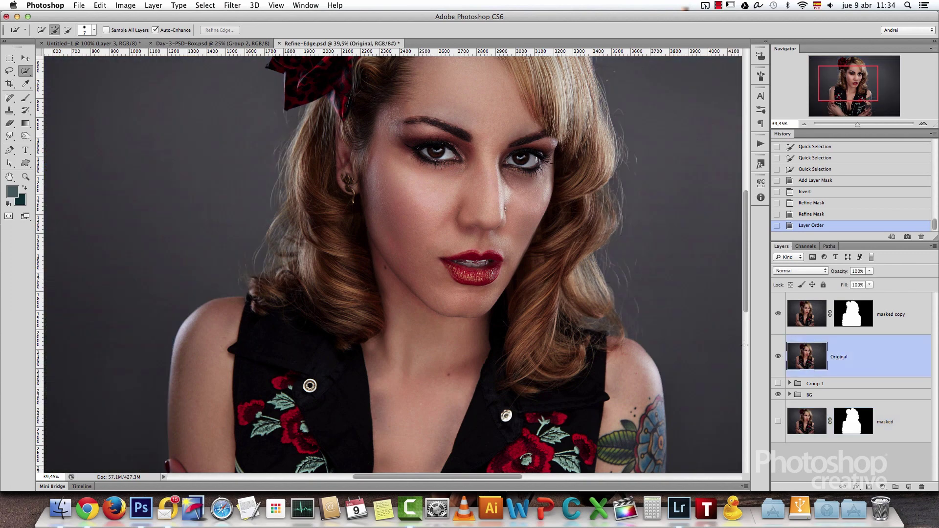
# Try the Overlay blend mode on the Original layer and settle on Soft Light
pyautogui.moveTo(465, 156); pyautogui.dragTo(259, 195)
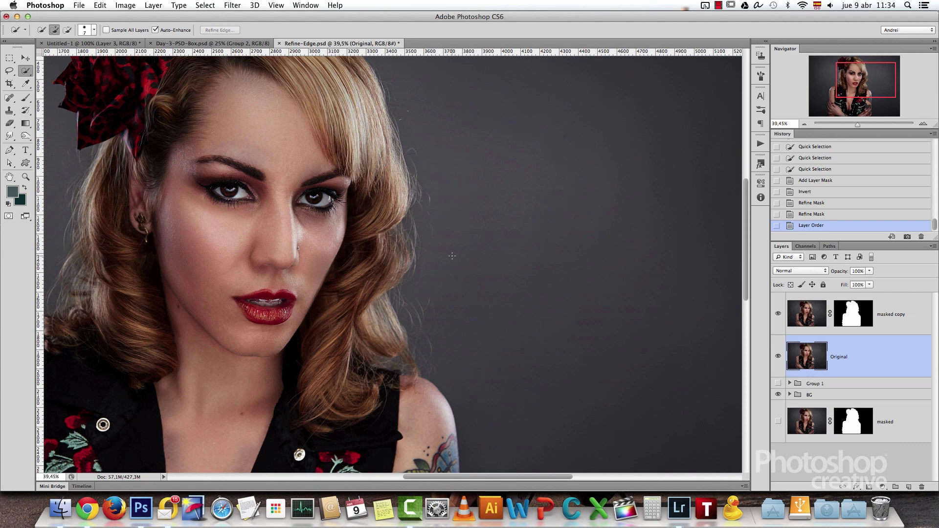
pyautogui.click(787, 272)
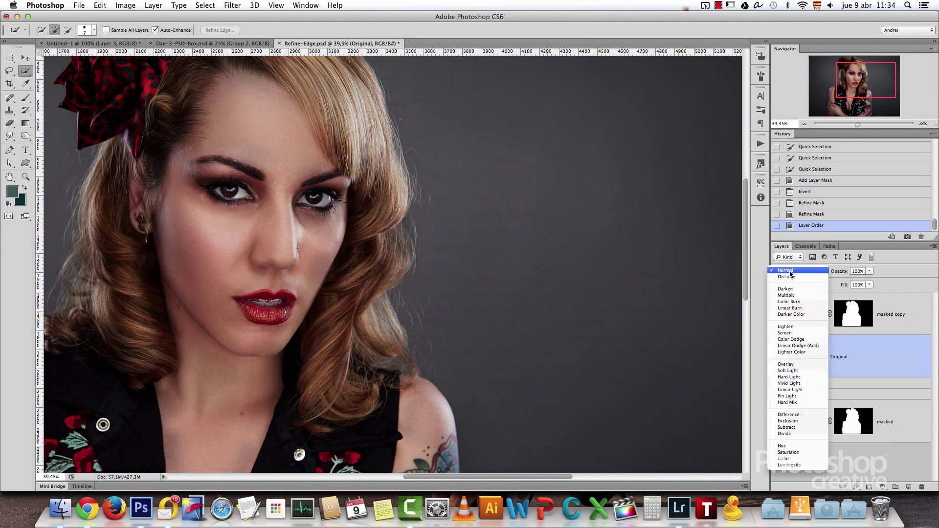
pyautogui.click(803, 367)
pyautogui.click(810, 272)
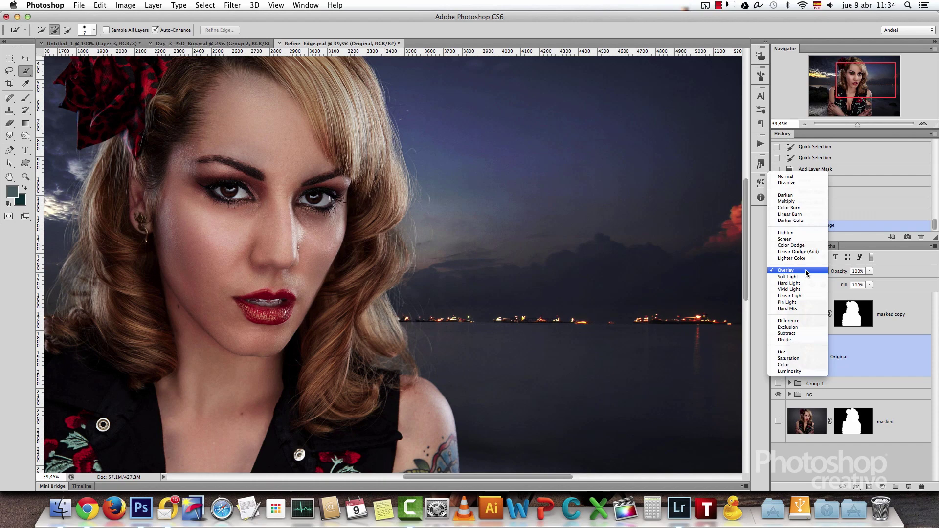
pyautogui.click(802, 277)
# Compare the hair edge opposite the flower and the whole image with the Original layer hidden and shown
pyautogui.press('super+1')
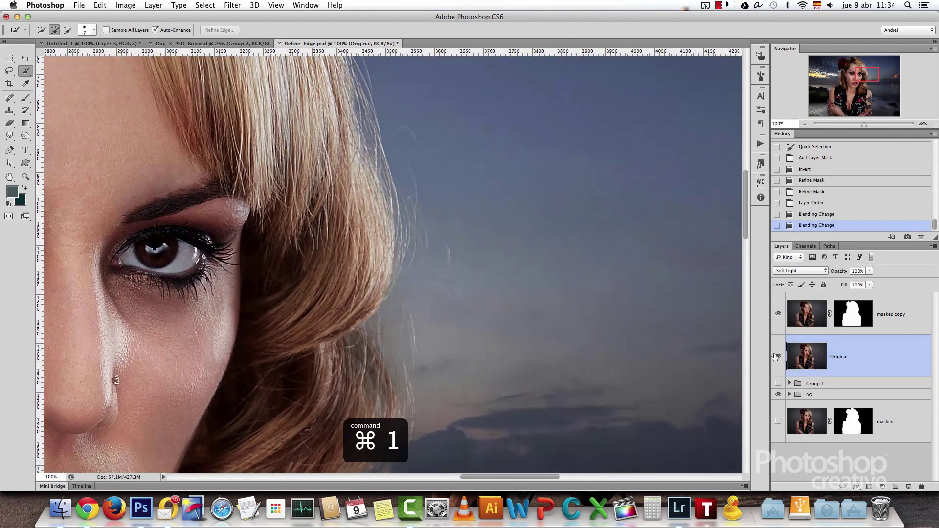
pyautogui.click(778, 357)
pyautogui.click(778, 358)
pyautogui.click(778, 358)
pyautogui.click(779, 358)
pyautogui.moveTo(497, 206); pyautogui.dragTo(584, 307)
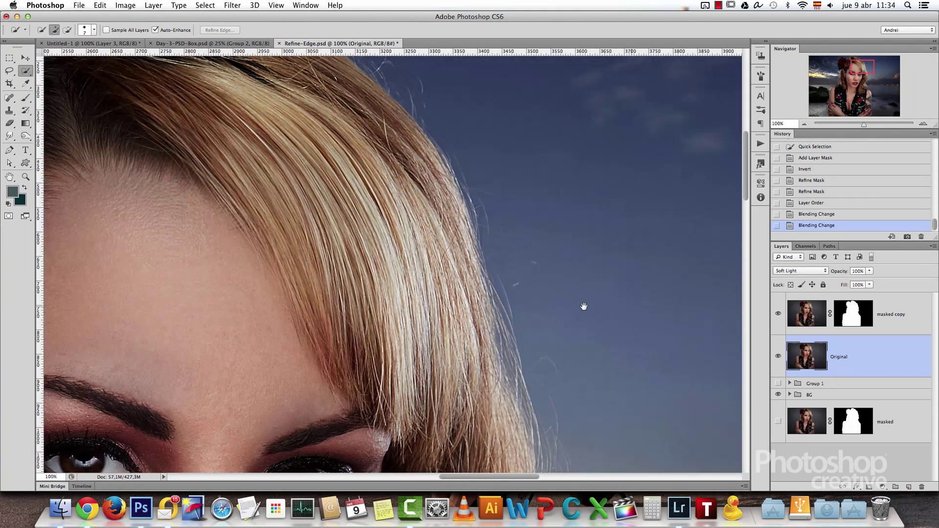
pyautogui.scroll(-10, 584, 307)
pyautogui.scroll(2, 584, 307)
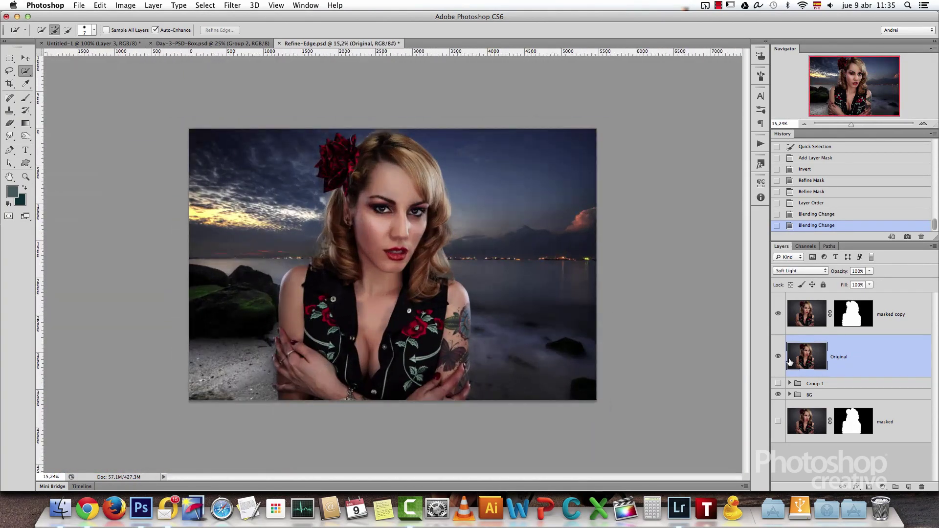
pyautogui.click(778, 357)
# Apply Levels to the Original layer with white input 144, midtone 0.81 and black output 27
pyautogui.press('super+l')
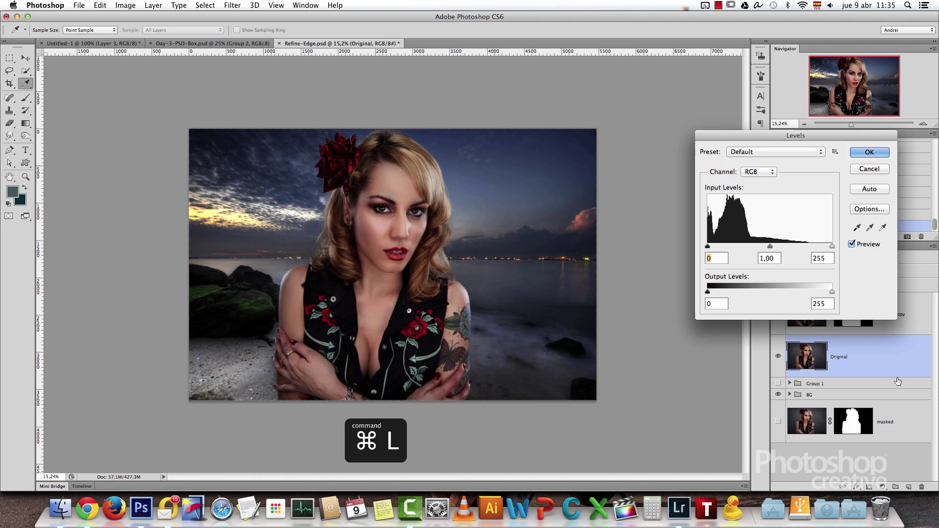
pyautogui.moveTo(833, 248); pyautogui.dragTo(789, 247)
pyautogui.press('super+1')
pyautogui.moveTo(598, 131); pyautogui.dragTo(381, 292)
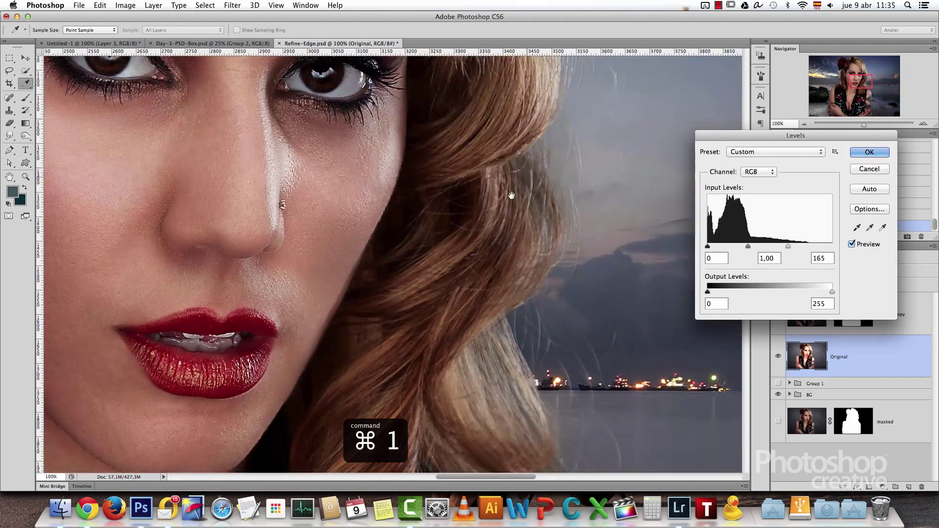
pyautogui.moveTo(533, 168); pyautogui.dragTo(442, 323)
pyautogui.moveTo(788, 246)
pyautogui.mouseDown()
pyautogui.moveTo(743, 246)
pyautogui.moveTo(778, 246)
pyautogui.mouseUp()
pyautogui.moveTo(708, 292); pyautogui.dragTo(721, 292)
pyautogui.moveTo(749, 246); pyautogui.dragTo(748, 246)
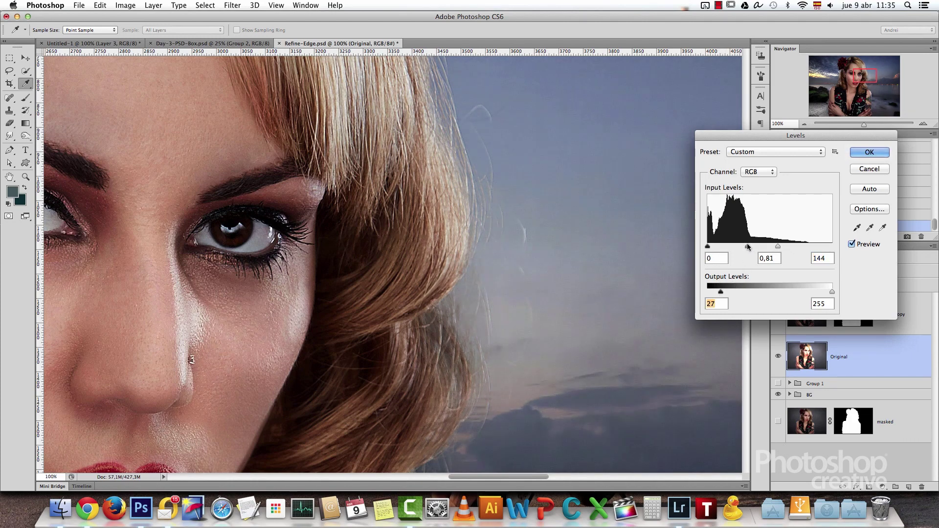
pyautogui.click(870, 152)
pyautogui.press('w')
# Compare the hair below the flower with the Original layer hidden and shown, and review the whole composite
pyautogui.press('super+1')
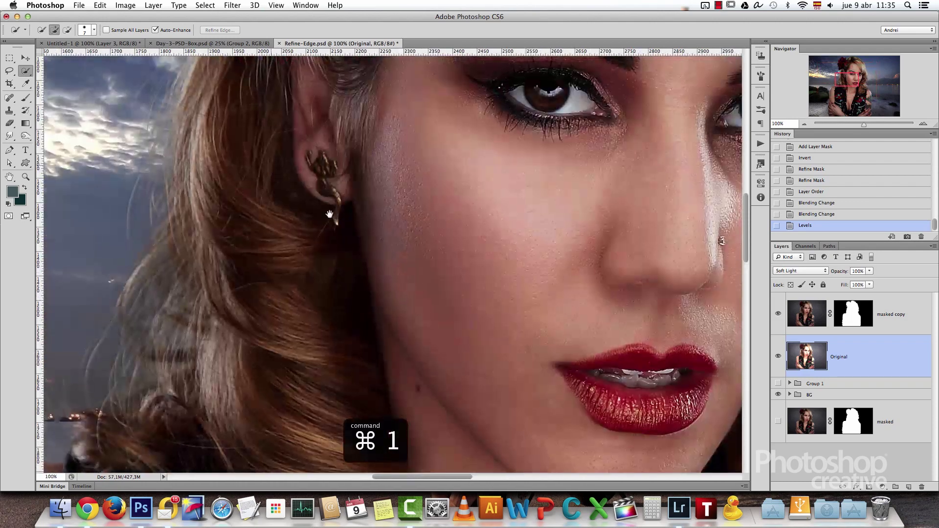
pyautogui.moveTo(330, 213); pyautogui.dragTo(461, 321)
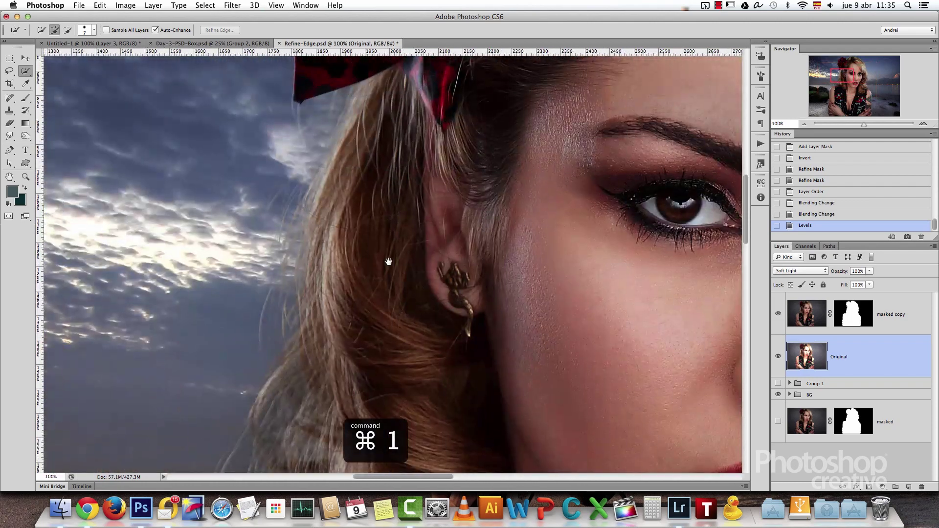
pyautogui.click(779, 356)
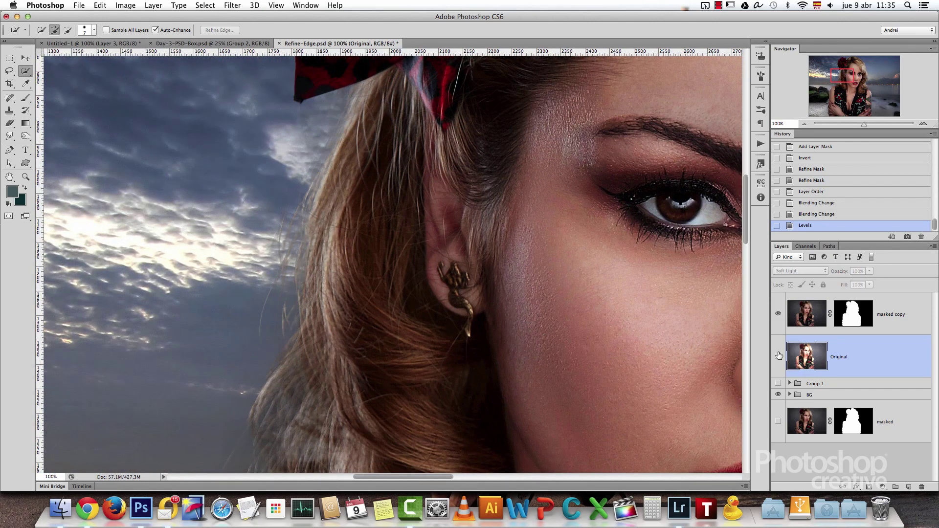
pyautogui.click(779, 356)
pyautogui.click(779, 356)
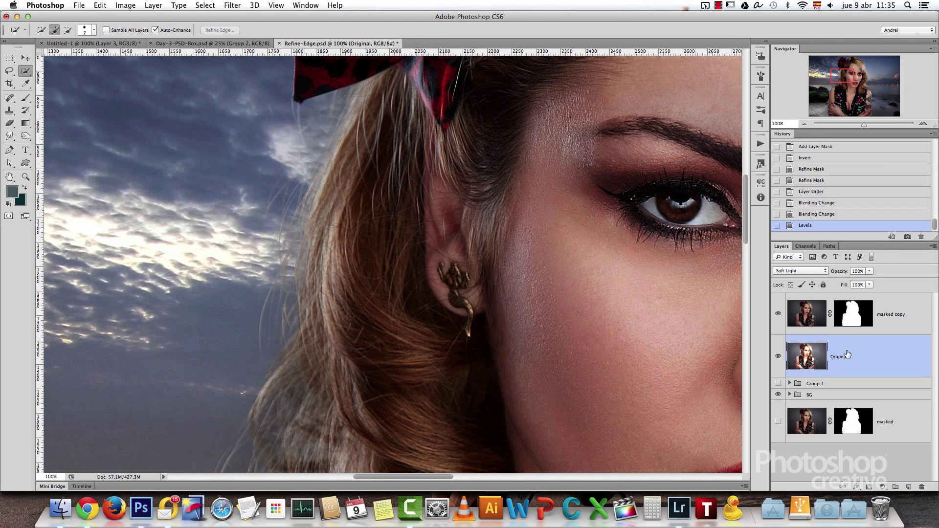
pyautogui.moveTo(439, 400); pyautogui.dragTo(464, 243)
pyautogui.click(778, 356)
pyautogui.click(779, 357)
pyautogui.scroll(-10, 491, 356)
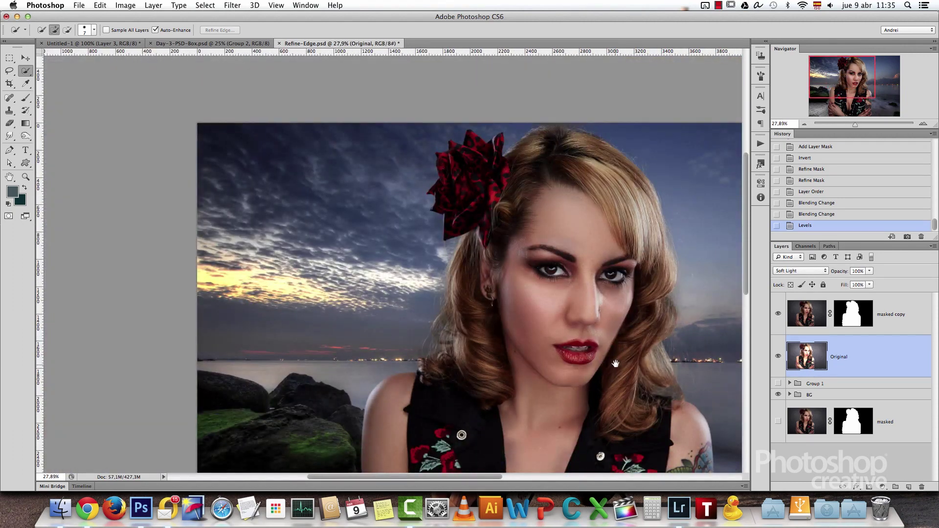
pyautogui.moveTo(615, 364); pyautogui.dragTo(480, 248)
pyautogui.press('super+0')
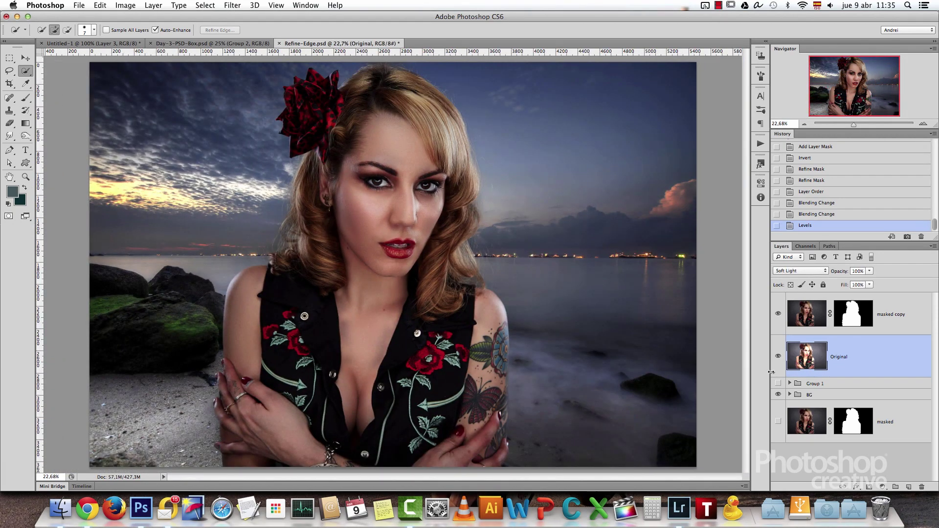